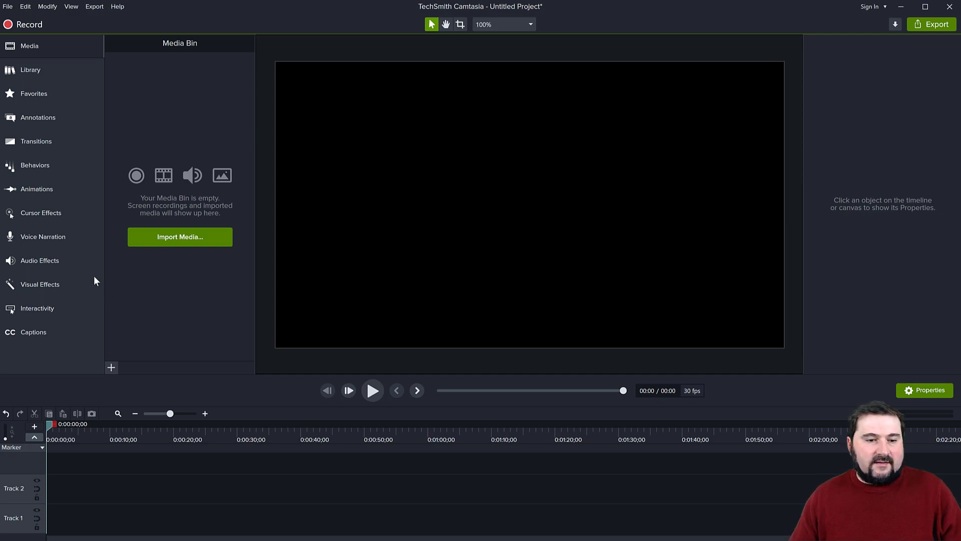
- Add a plain ABC callout to the canvas reading APPROVED and widen its box on both sides
click(45, 120)
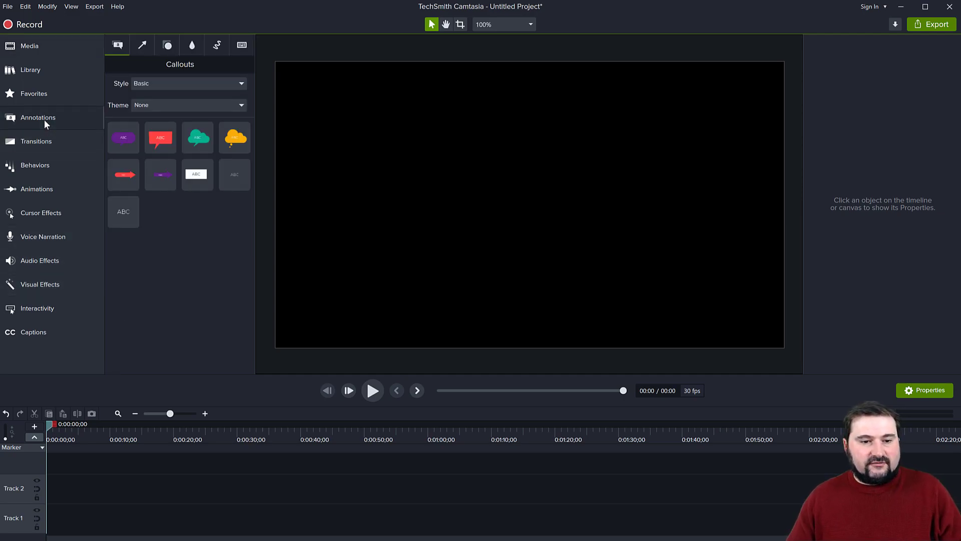
mouse_move(123, 212)
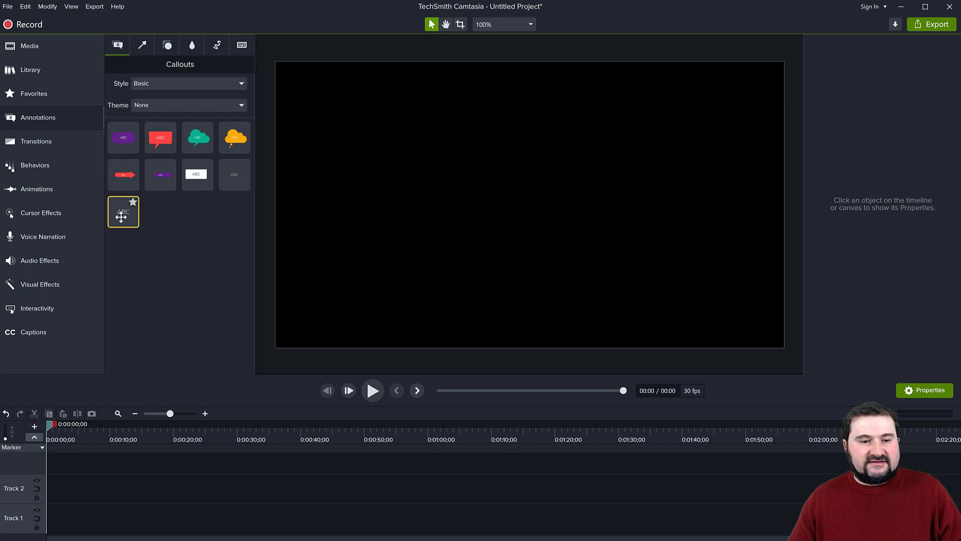
drag(120, 216, 521, 196)
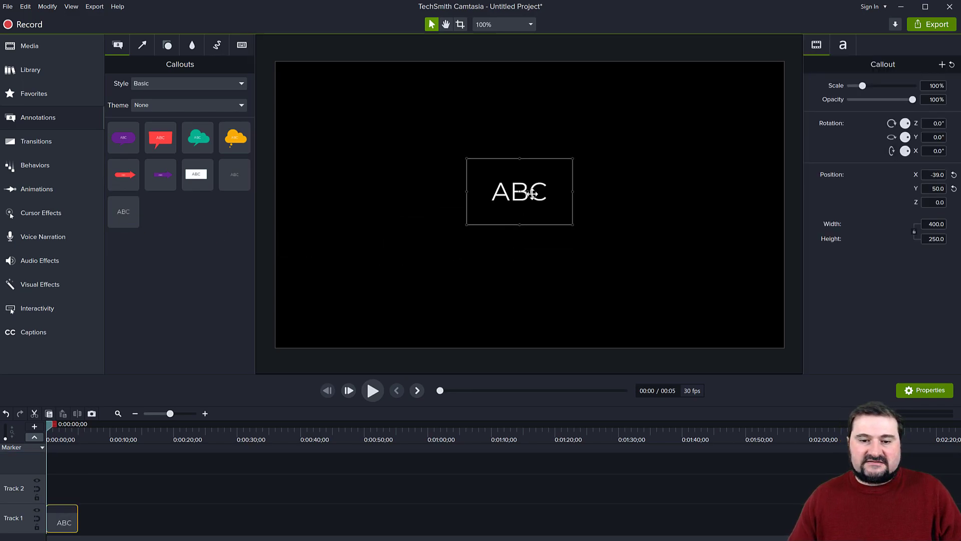
double_click(532, 194)
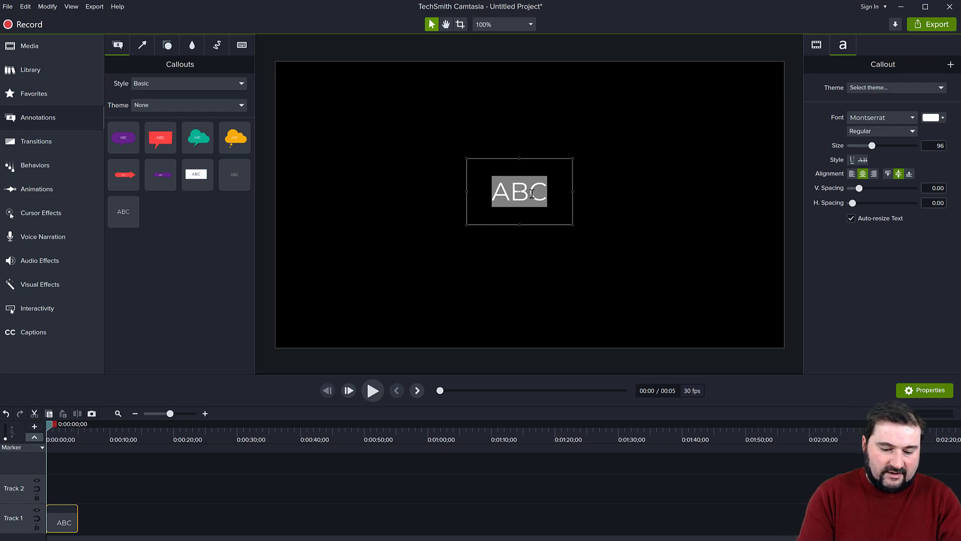
text(APPROVED)
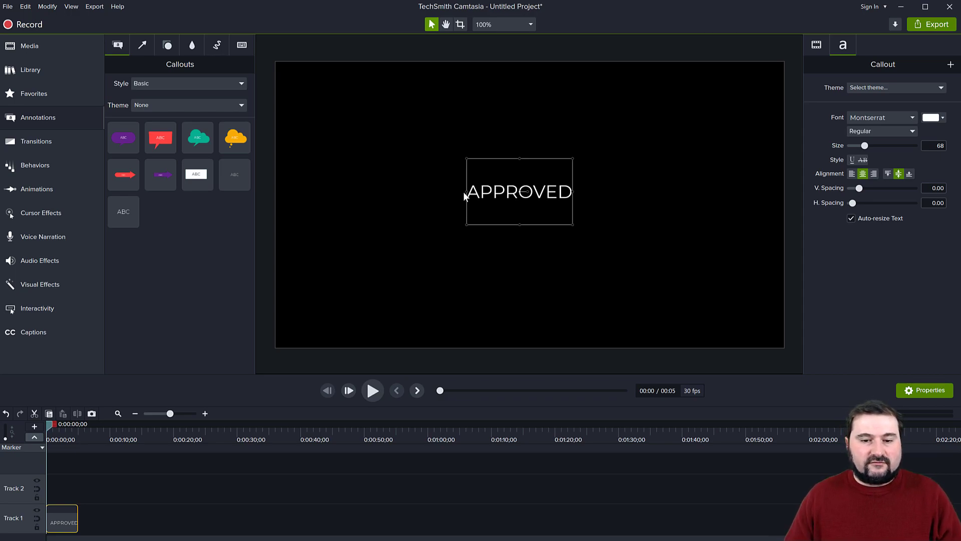
drag(466, 191, 418, 191)
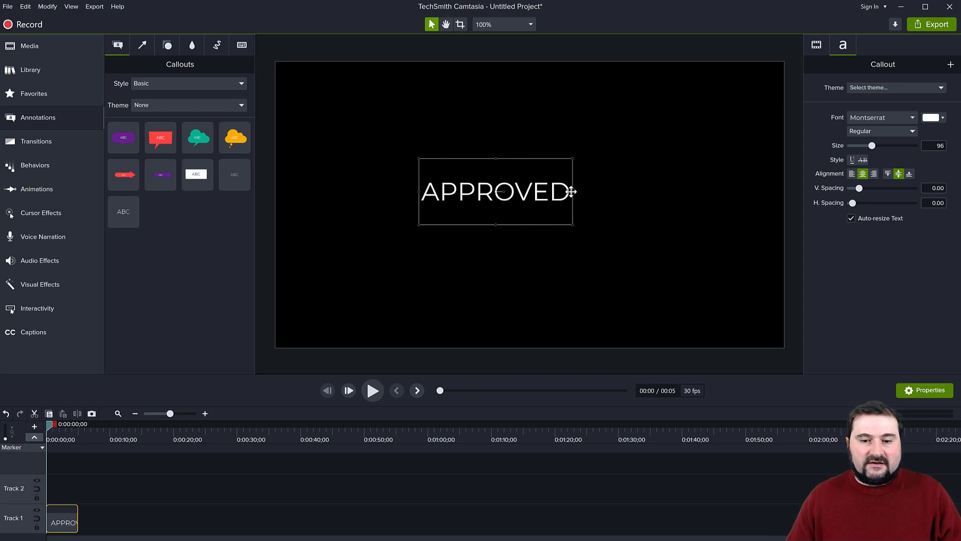
drag(574, 191, 622, 195)
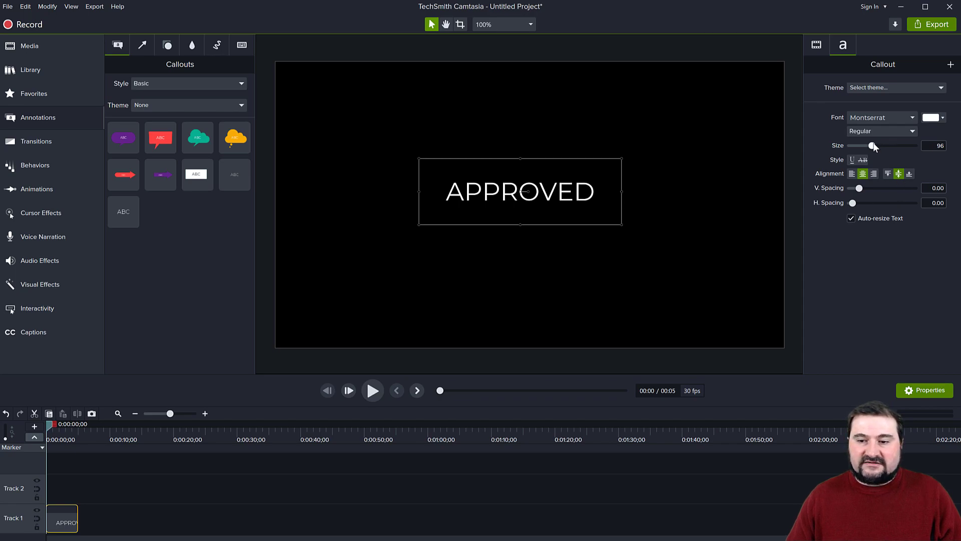
- Make the APPROVED text size 120, Bold weight and a red font colour
drag(873, 147, 880, 147)
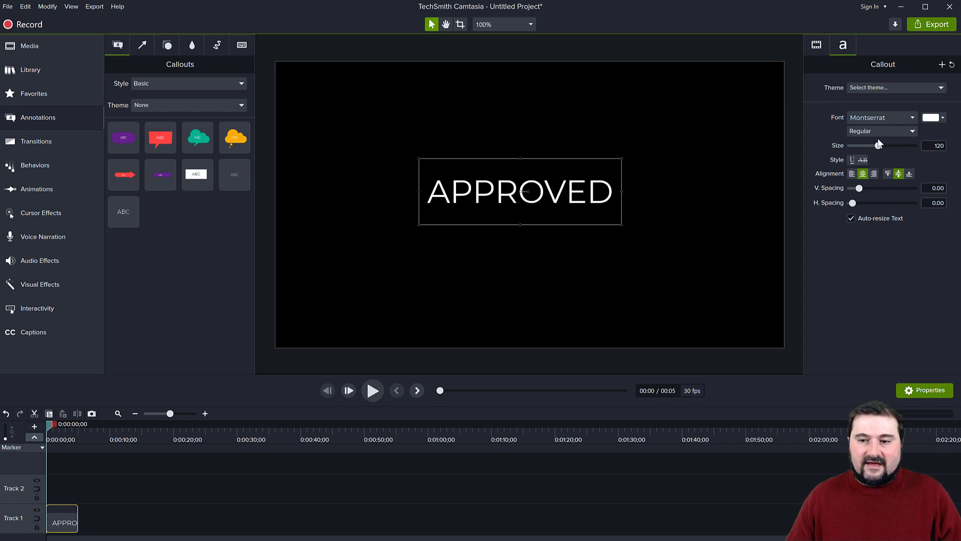
click(878, 131)
click(866, 164)
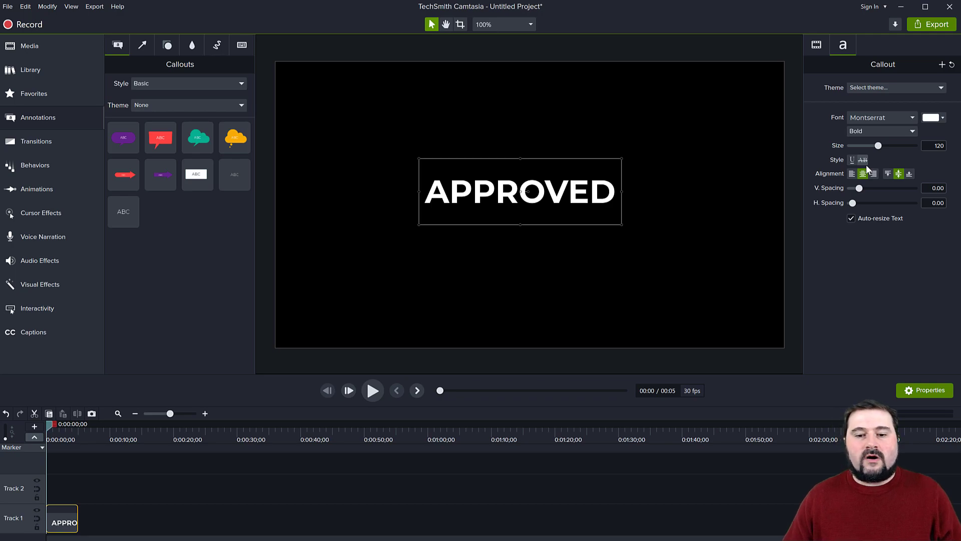
click(933, 118)
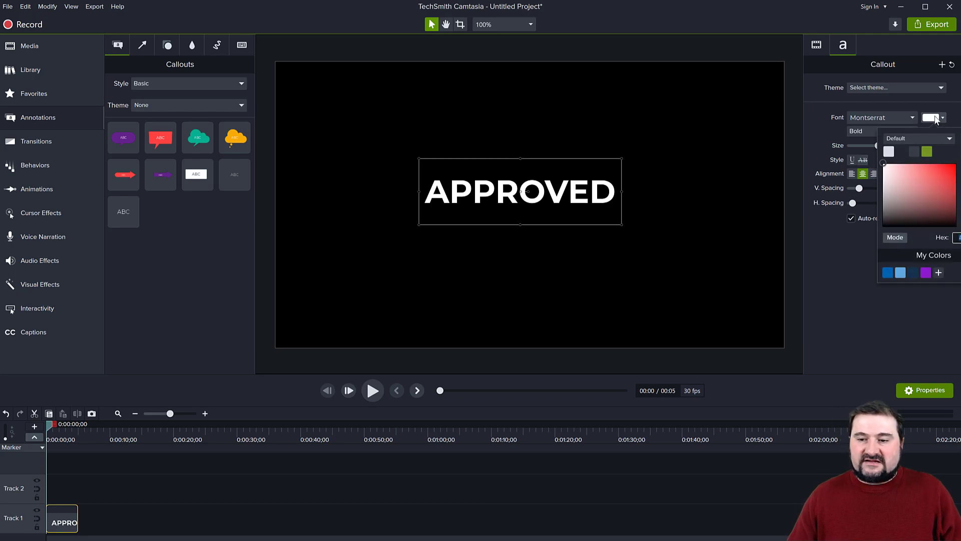
click(951, 179)
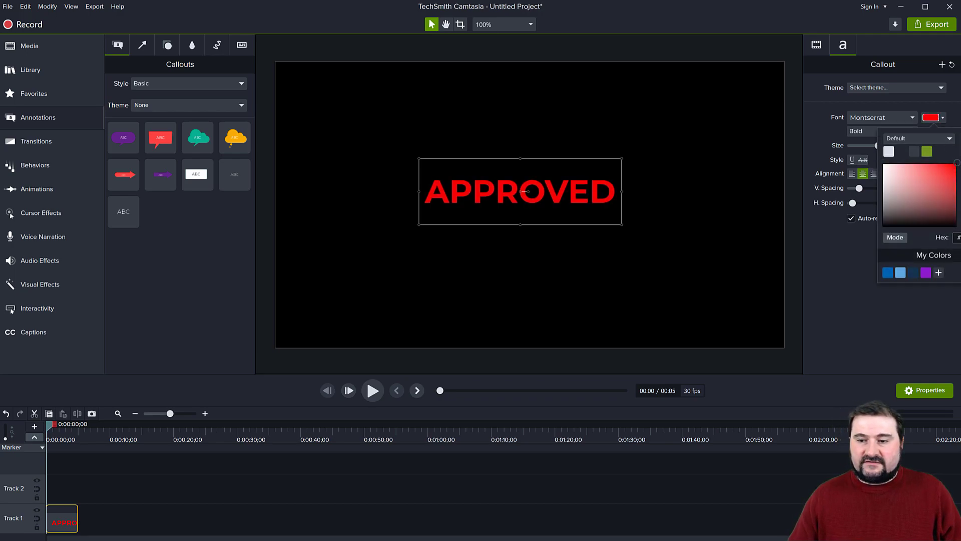
click(866, 324)
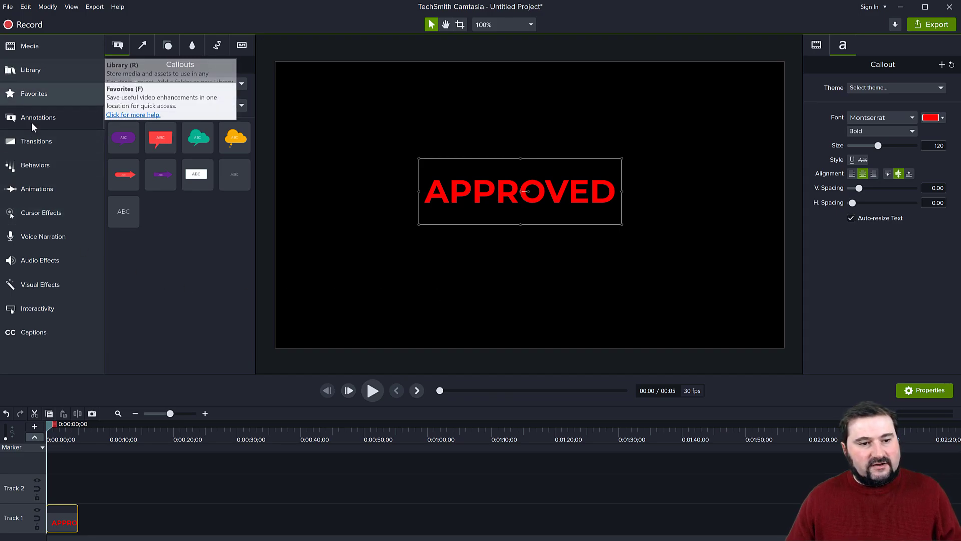
- Apply a Border visual effect to the APPROVED callout clip
click(43, 284)
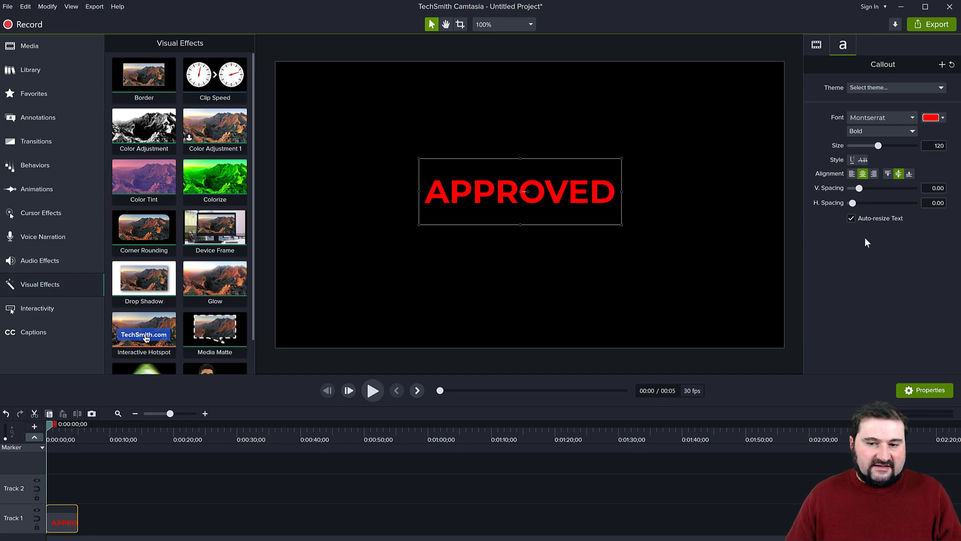
click(823, 46)
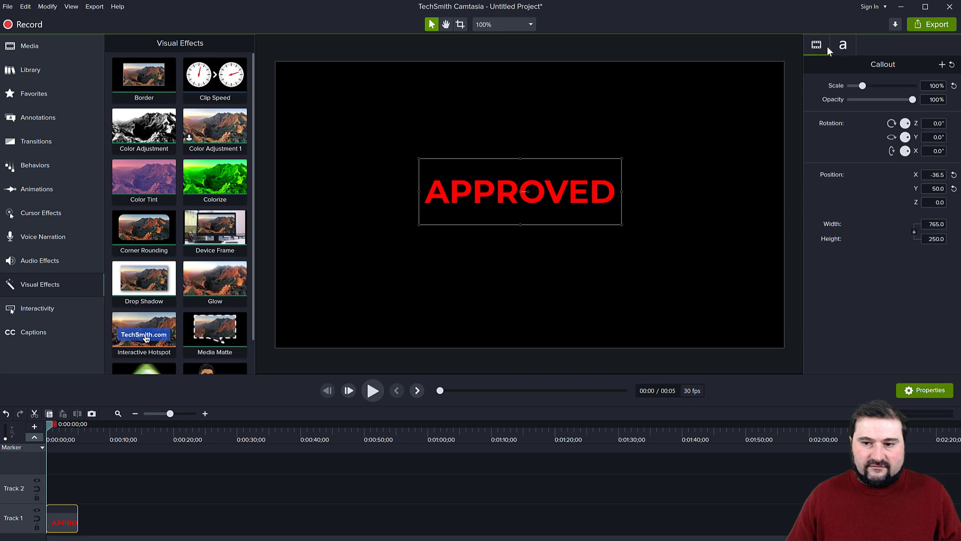
click(843, 47)
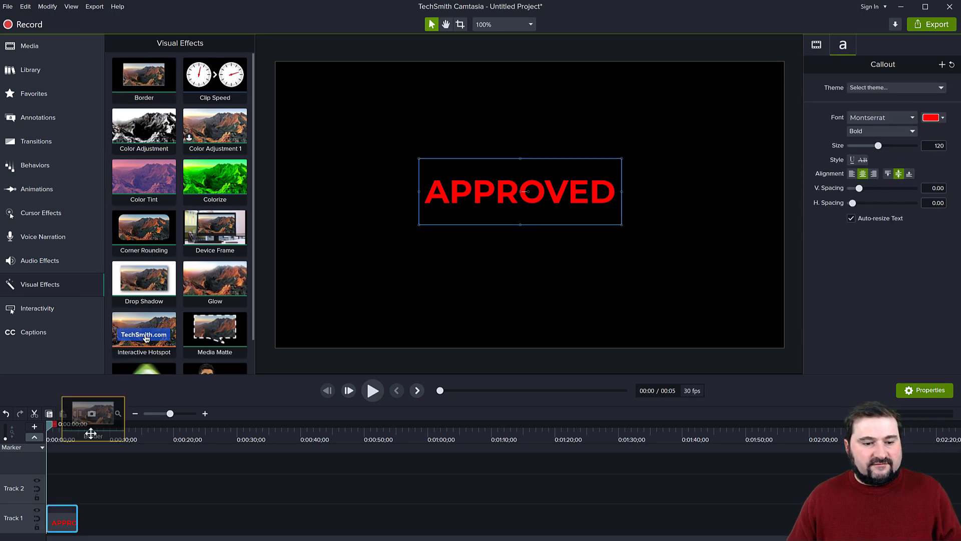
drag(143, 75, 63, 528)
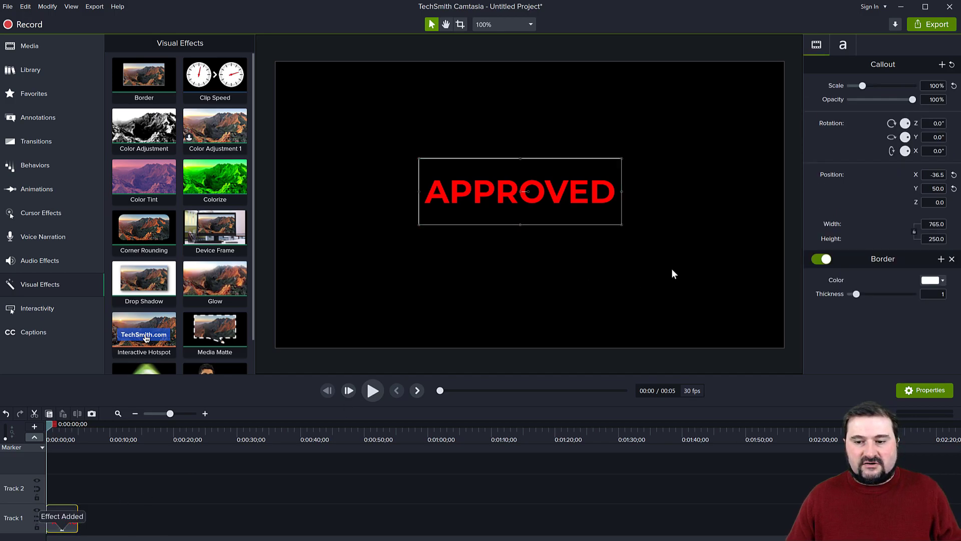
- Set the border to thickness 20 and red, then fine-tune the callout's width
drag(856, 294, 954, 298)
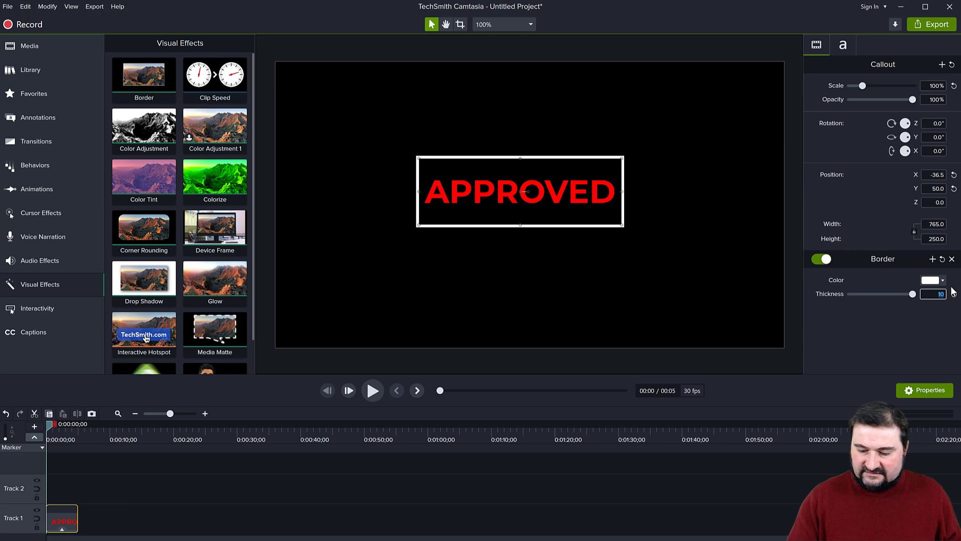
text(20)
key(Return)
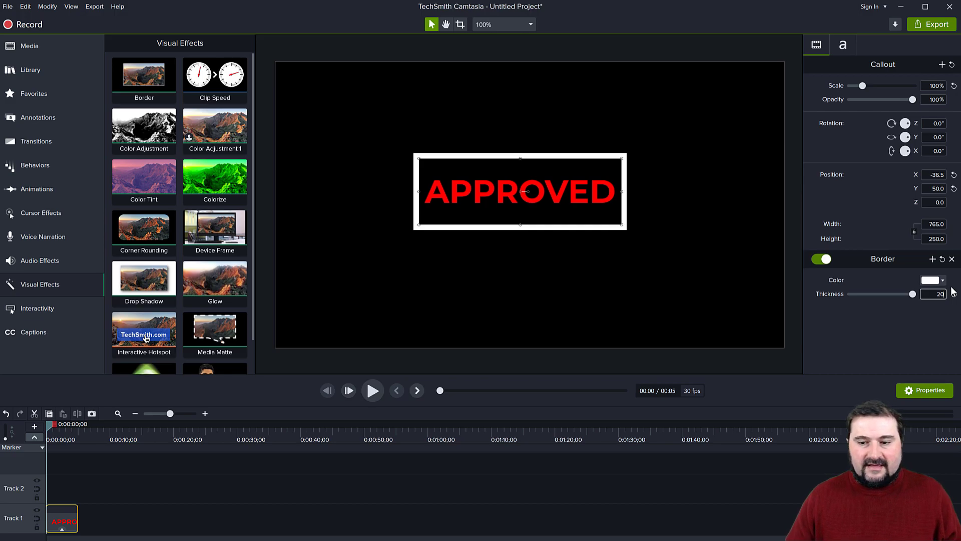
click(935, 284)
click(955, 326)
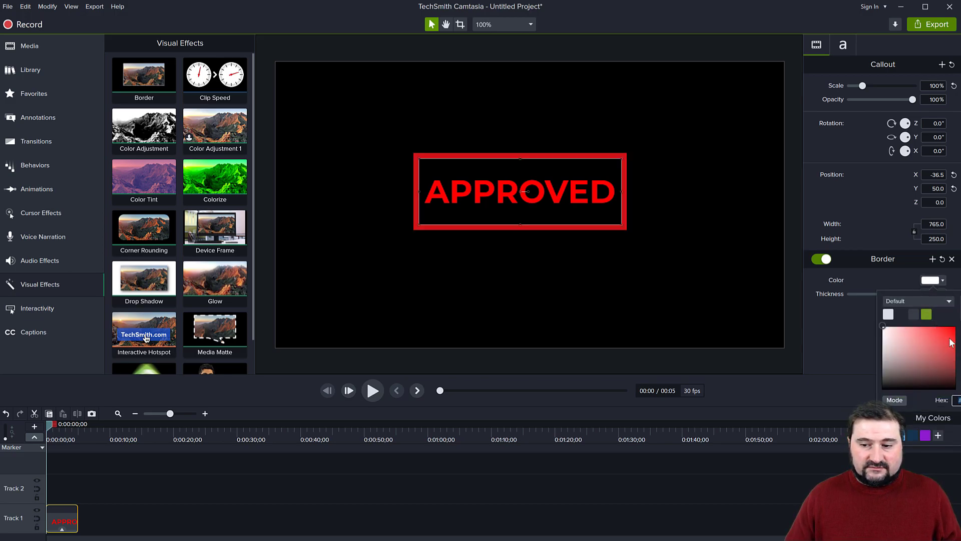
click(692, 257)
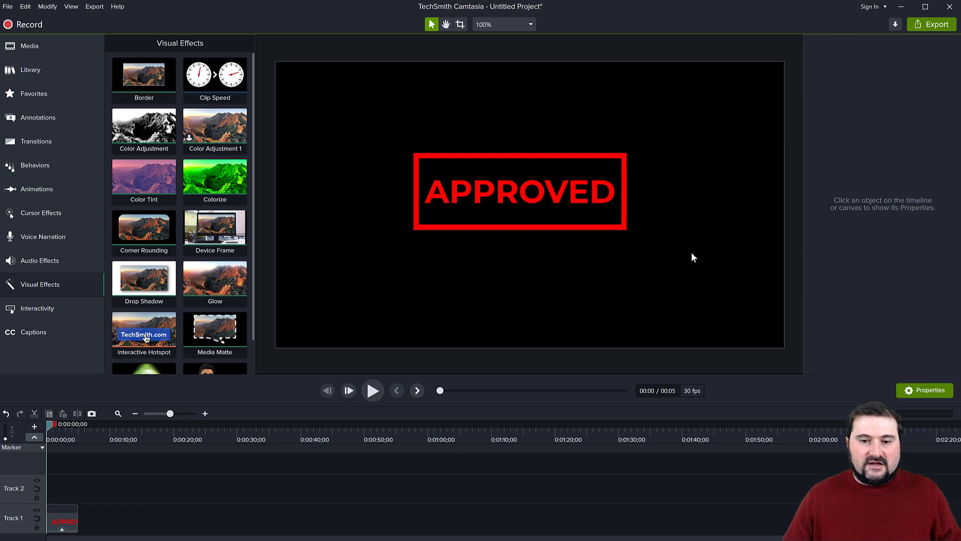
click(620, 192)
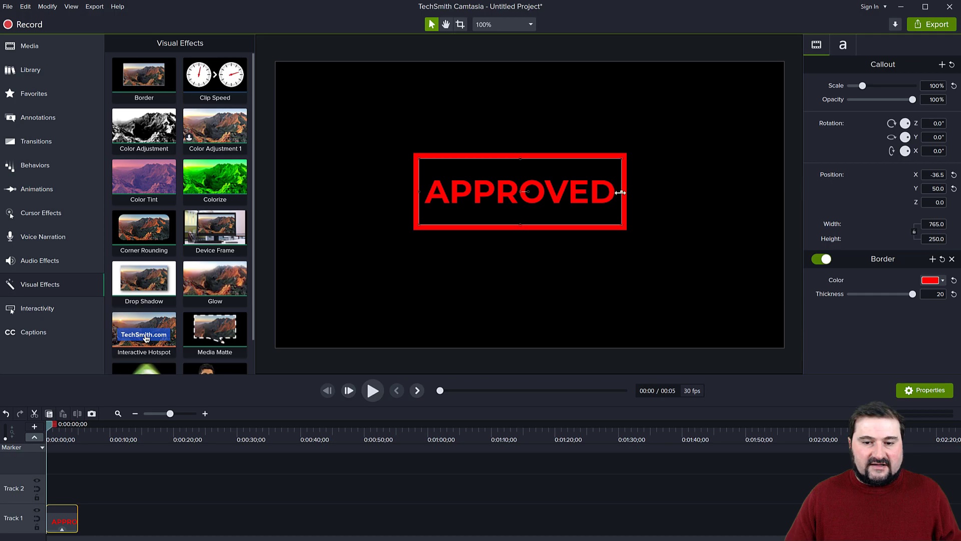
drag(620, 193, 626, 194)
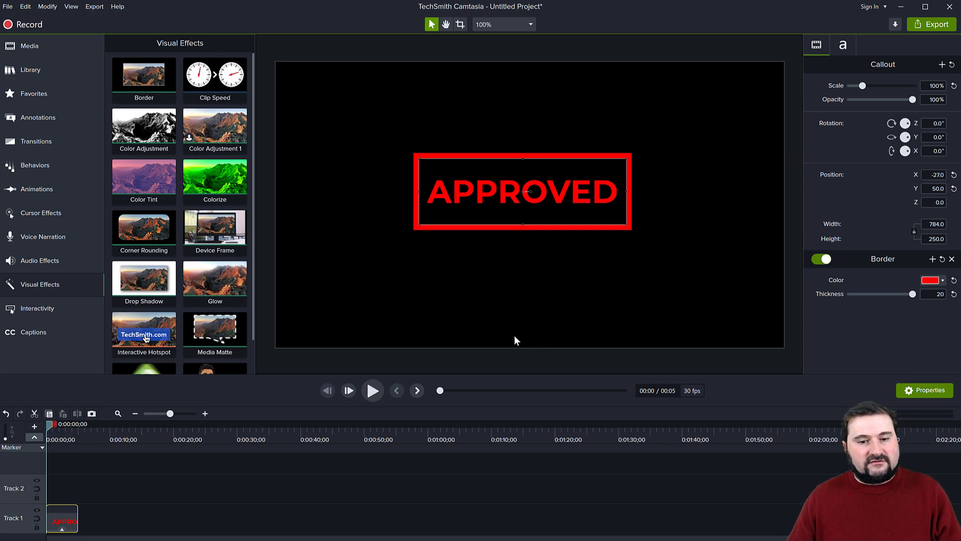
- Import the grunge texture image onto Track 2, rotate it -90° and scale it to cover the canvas
click(15, 46)
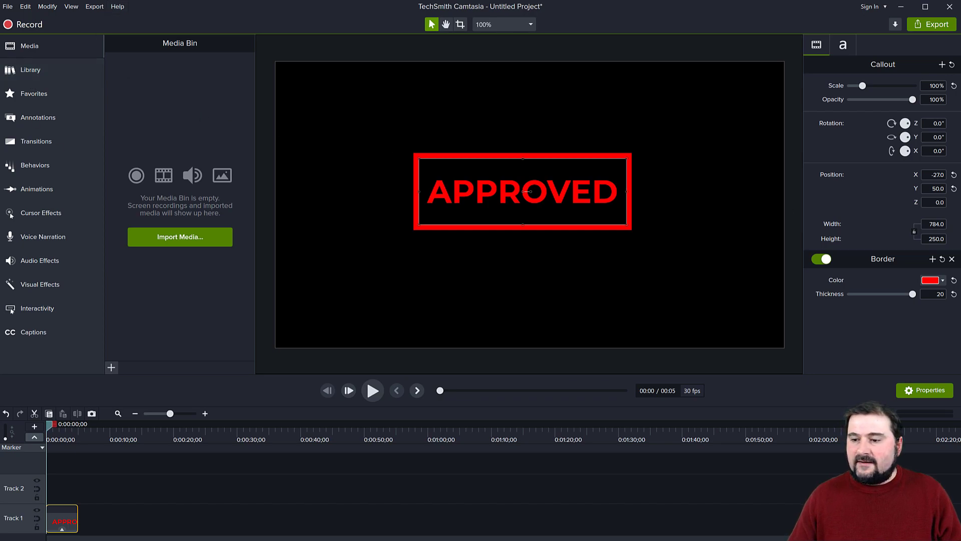
mouse_move(179, 151)
mouse_down()
mouse_move(175, 141)
mouse_move(355, 168)
mouse_move(415, 233)
mouse_up()
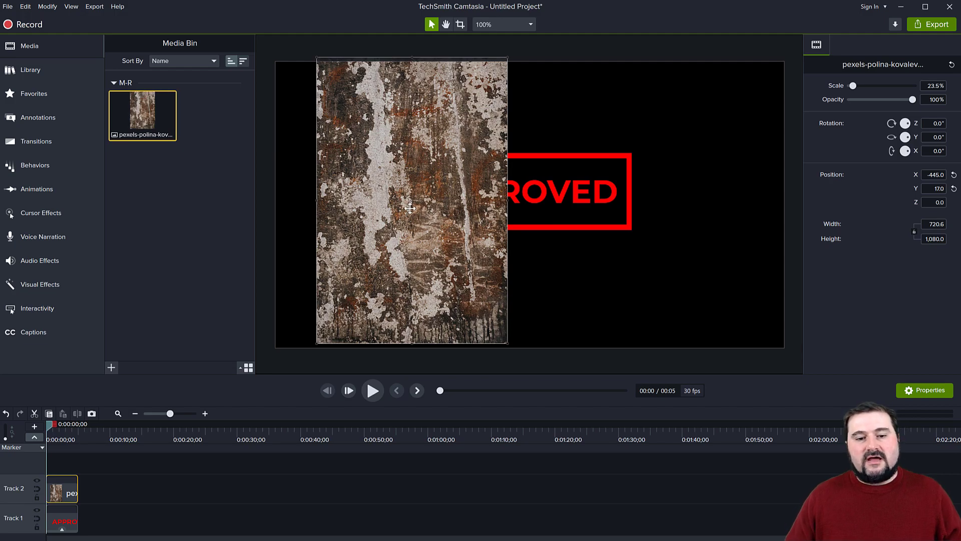
drag(420, 201, 412, 209)
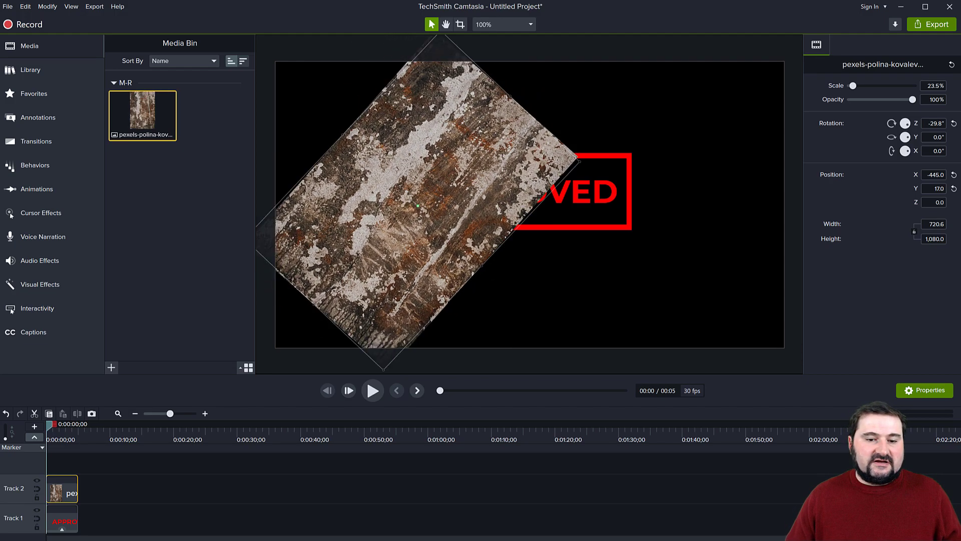
drag(392, 279, 395, 235)
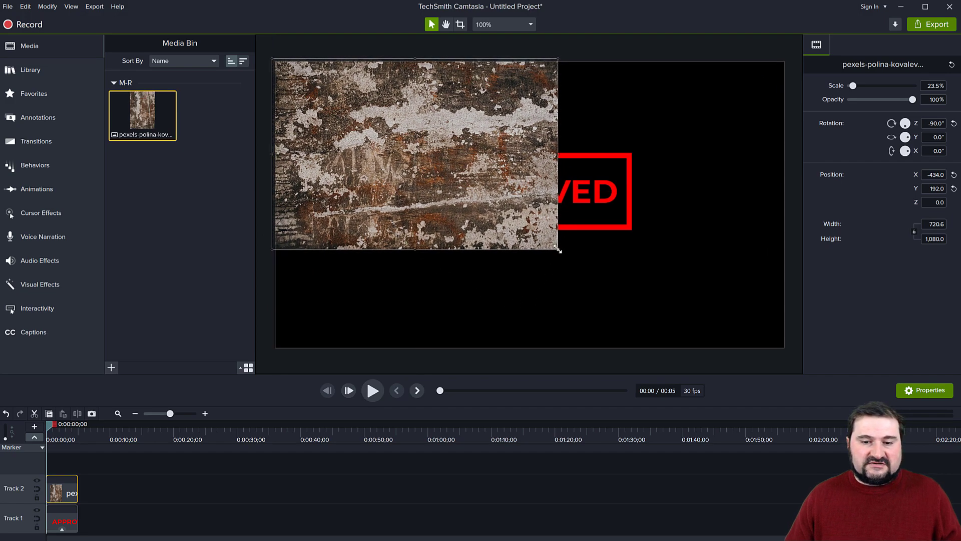
drag(559, 250, 788, 326)
mouse_move(673, 301)
mouse_down()
mouse_move(676, 272)
mouse_move(562, 300)
mouse_up()
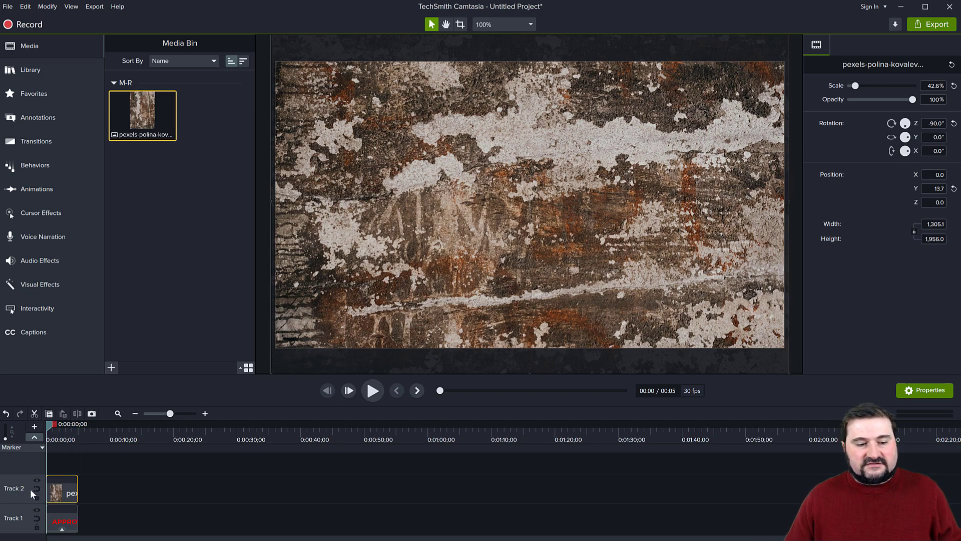
- Set Track 2's Track Matte Mode to Luminosity so the texture erodes the red stamp
drag(48, 493, 48, 494)
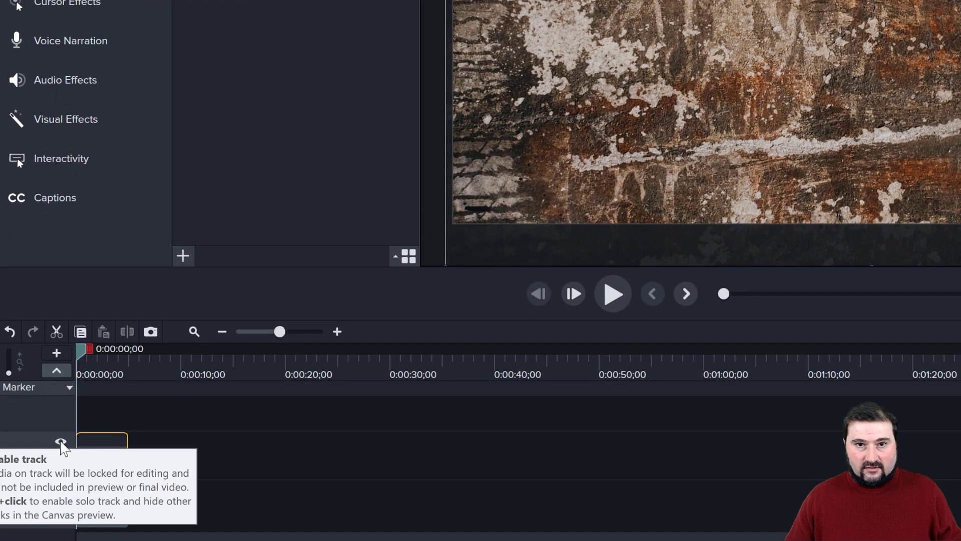
click(59, 440)
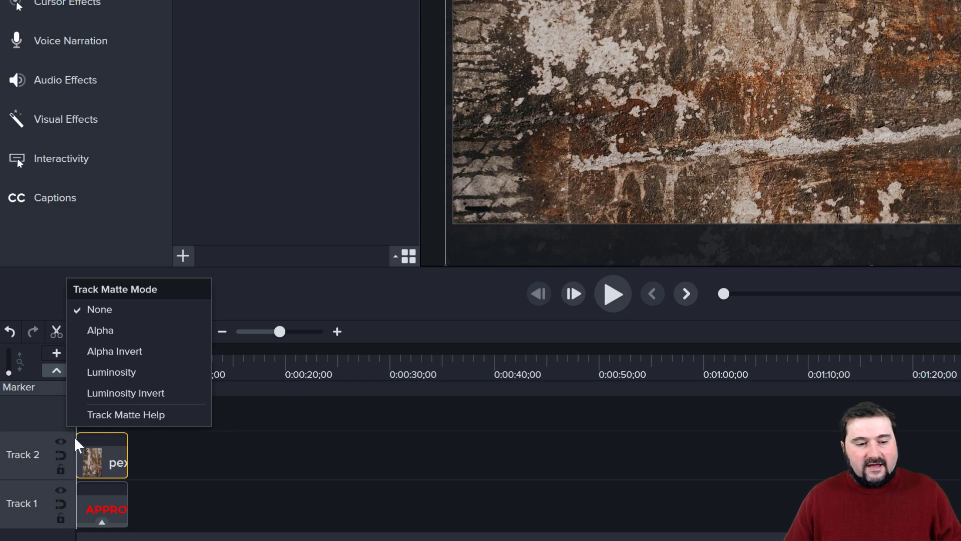
click(107, 372)
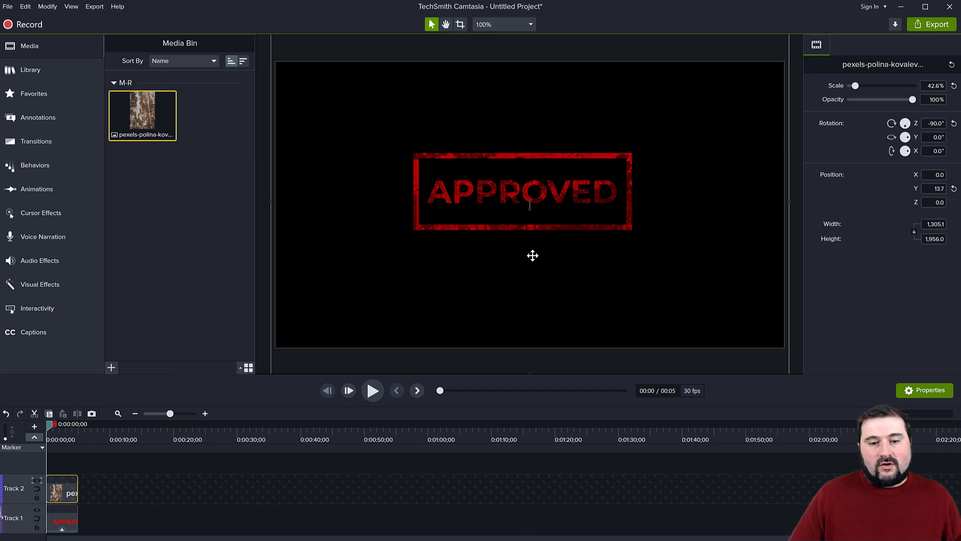
- Scale the texture image down to 20% and recentre it over the APPROVED stamp
mouse_move(912, 100)
mouse_down()
mouse_move(893, 98)
mouse_move(920, 99)
mouse_up()
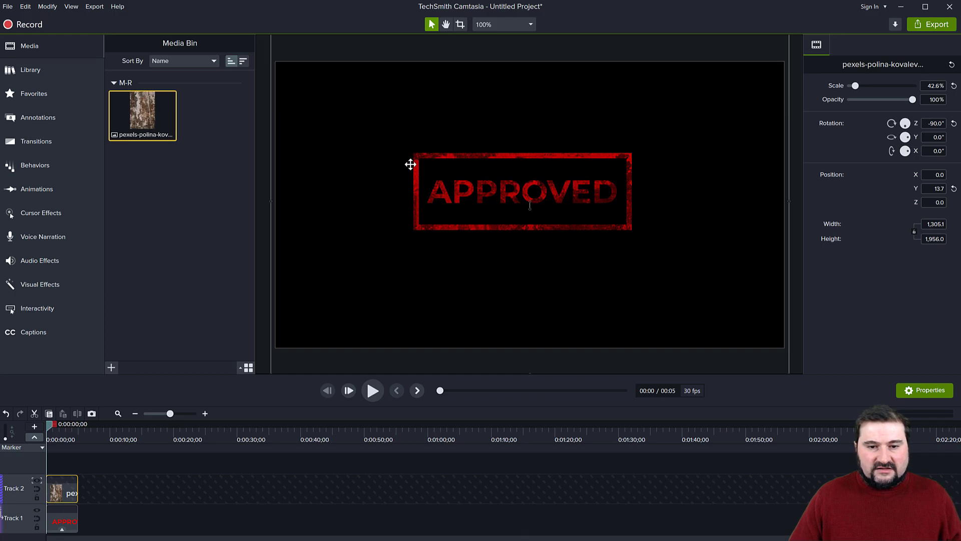
mouse_move(519, 298)
mouse_down()
mouse_move(538, 284)
mouse_move(516, 284)
mouse_up()
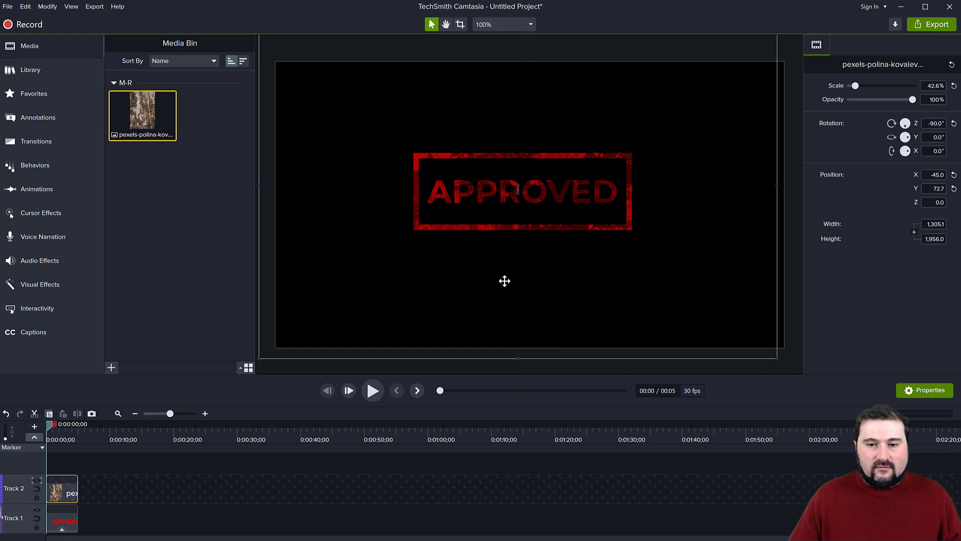
drag(516, 283, 498, 279)
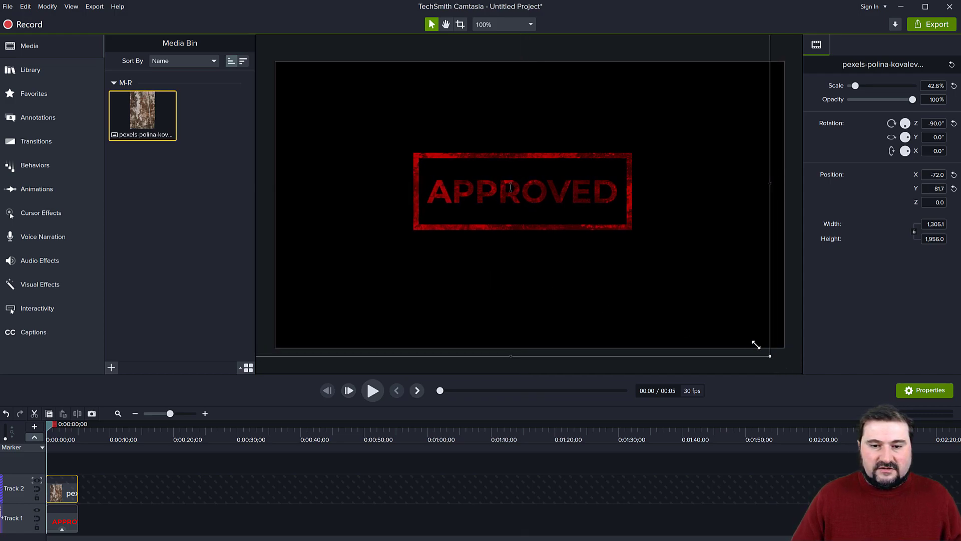
drag(755, 344, 660, 279)
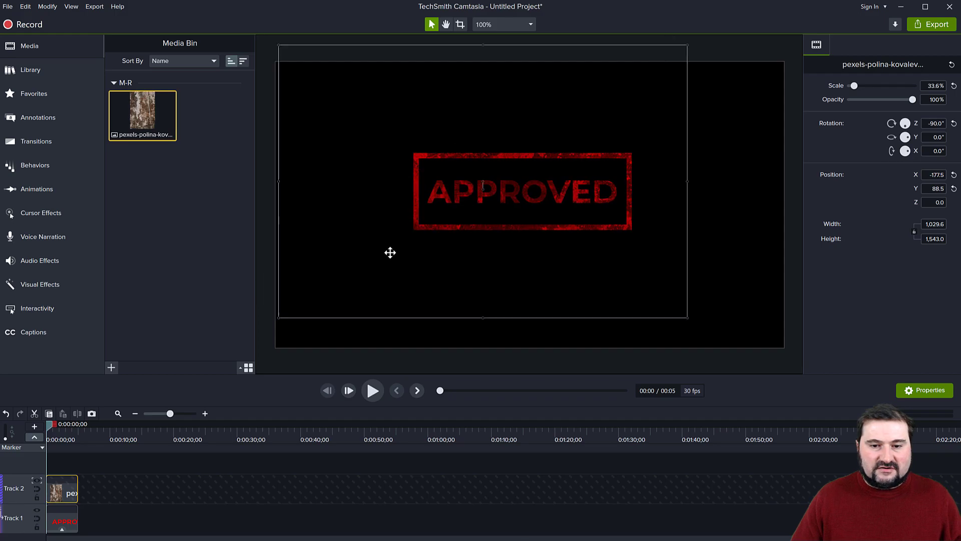
drag(390, 252, 404, 258)
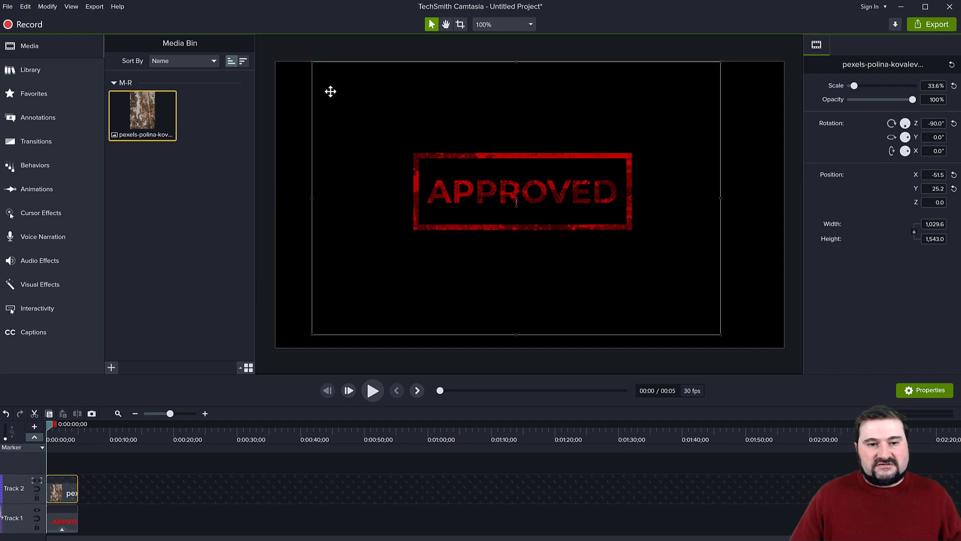
drag(323, 72, 399, 124)
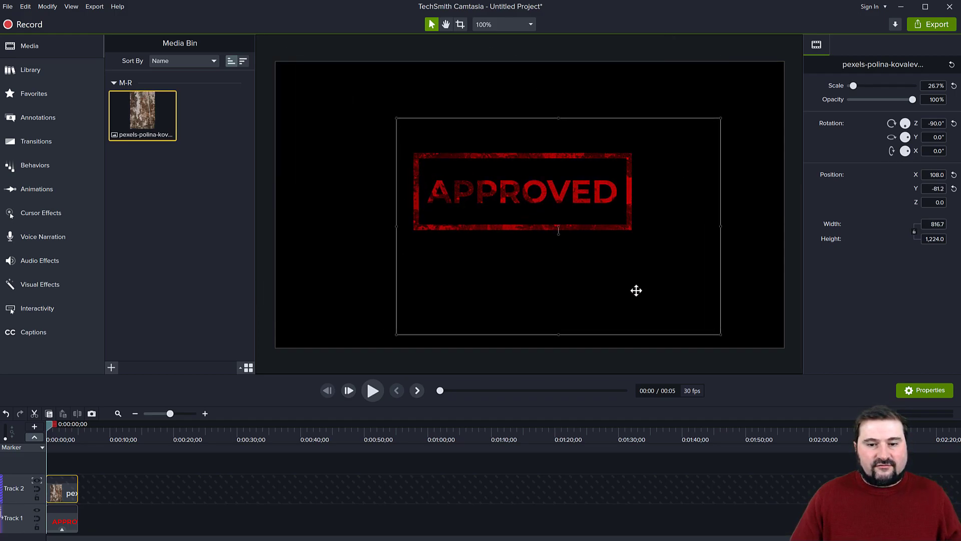
drag(718, 335, 639, 273)
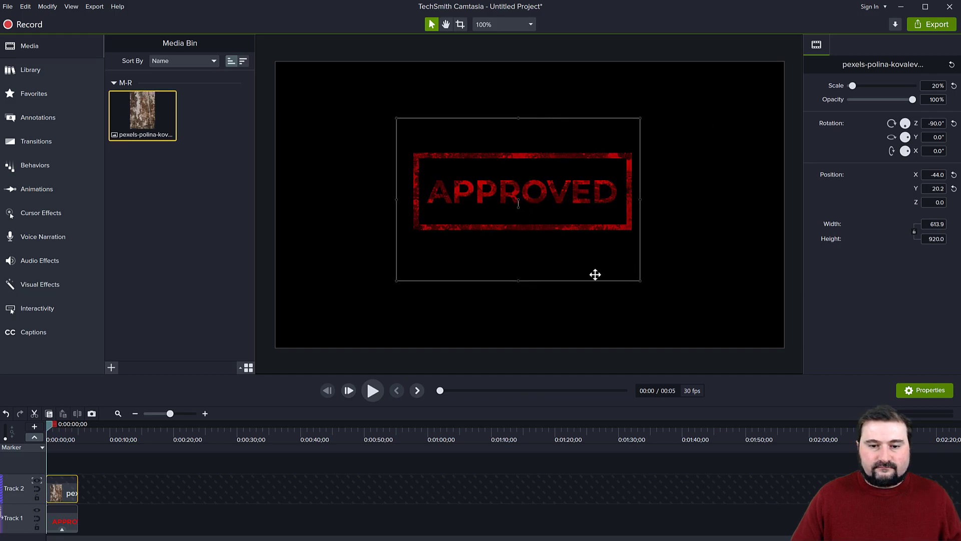
drag(538, 258, 539, 255)
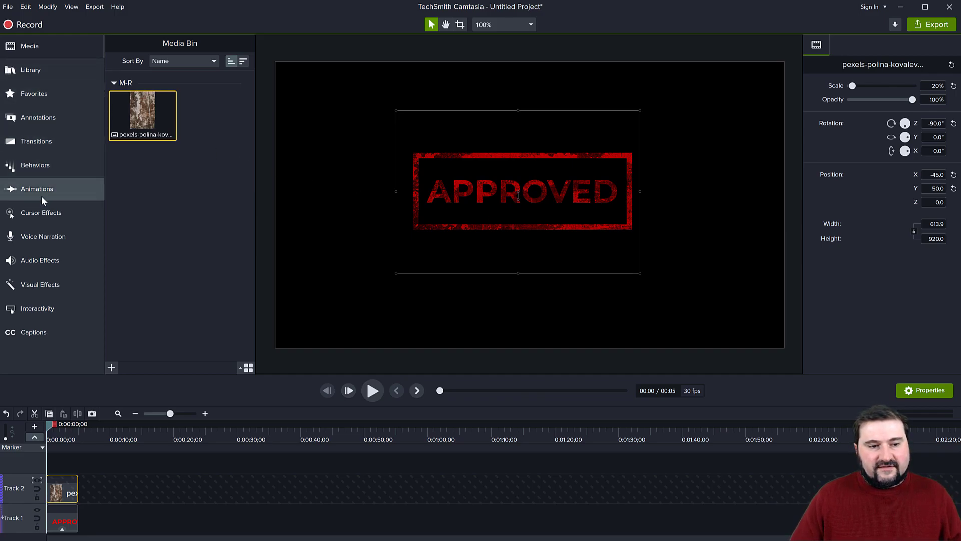
- Add Color Adjustment to the texture clip and raise its brightness to 71
click(50, 286)
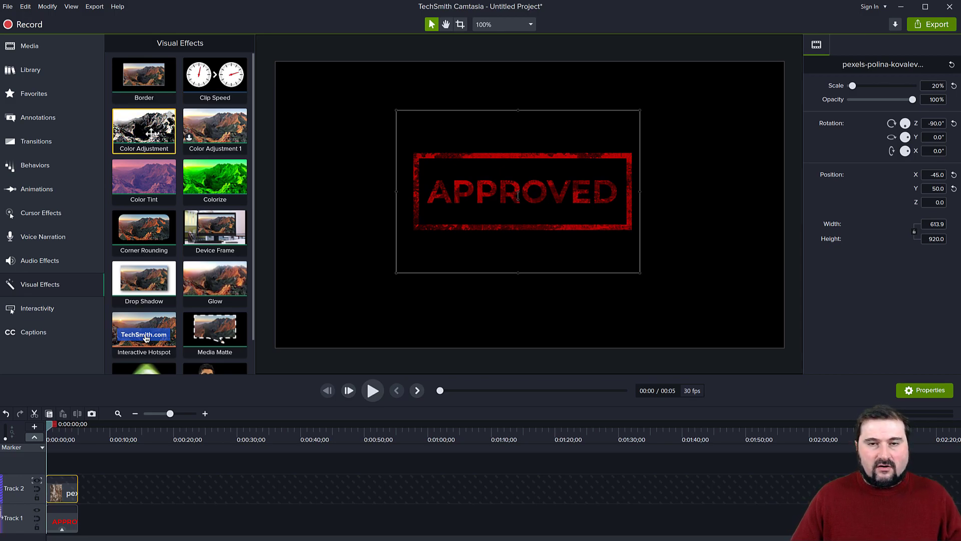
drag(153, 131, 62, 484)
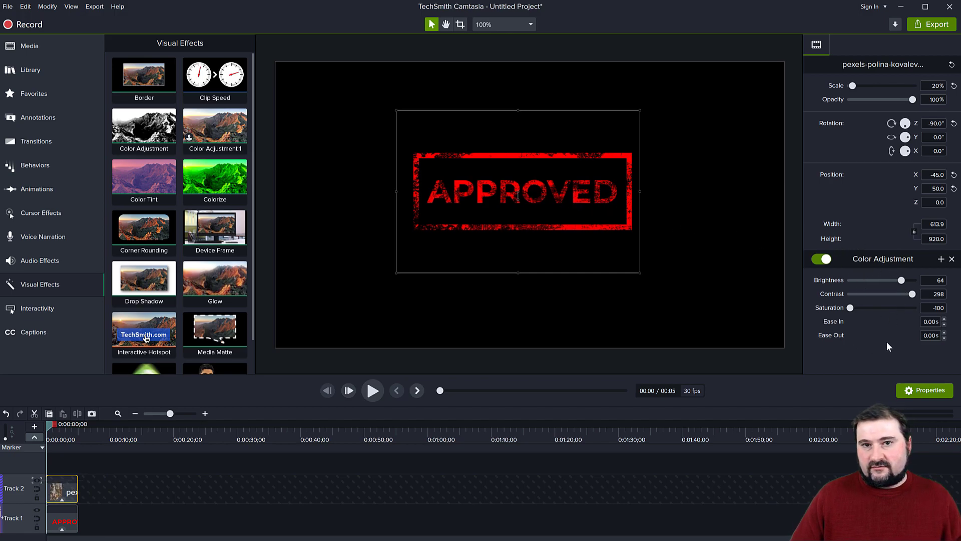
mouse_move(902, 280)
mouse_down()
mouse_move(926, 301)
mouse_move(893, 301)
mouse_up()
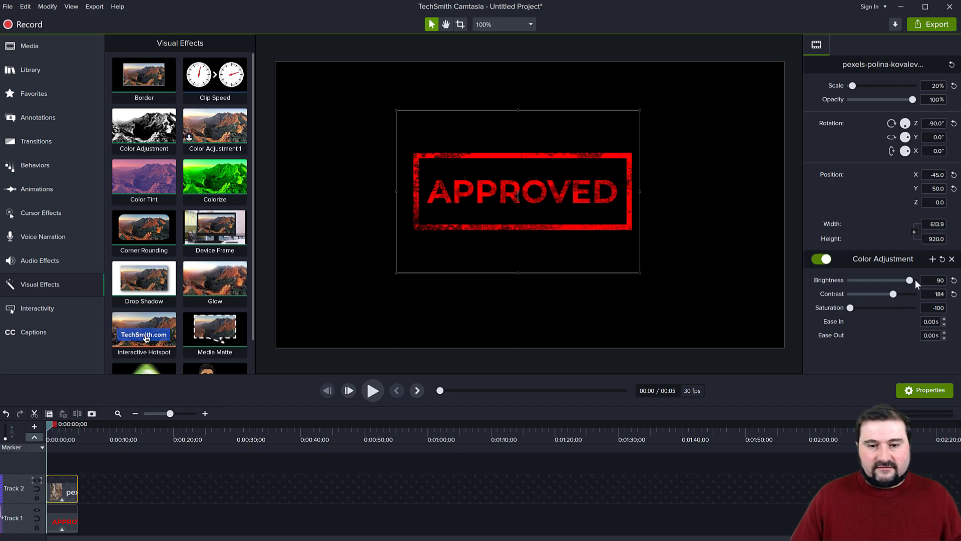
drag(902, 280, 898, 296)
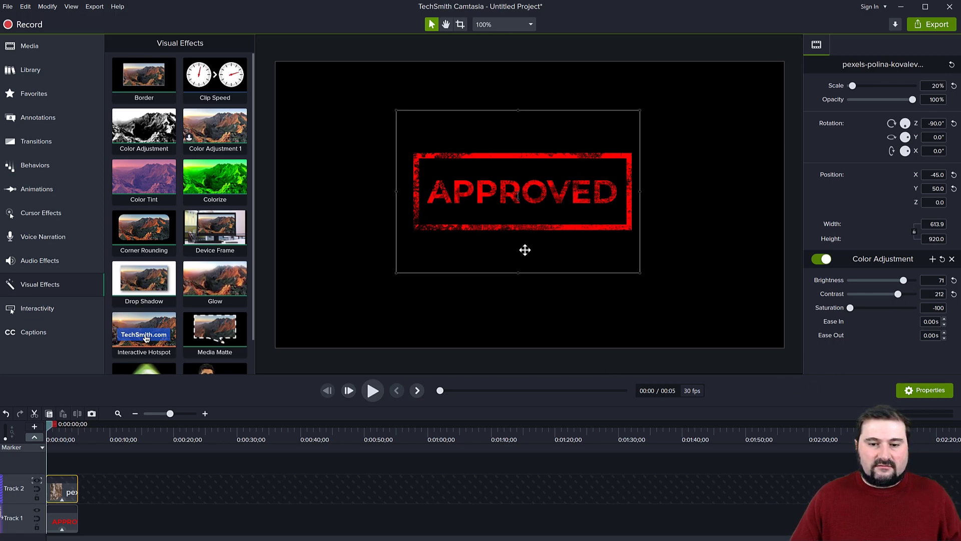
- Enlarge the texture to about 27%, then group the texture and text clips with Ctrl+G
drag(523, 248, 530, 254)
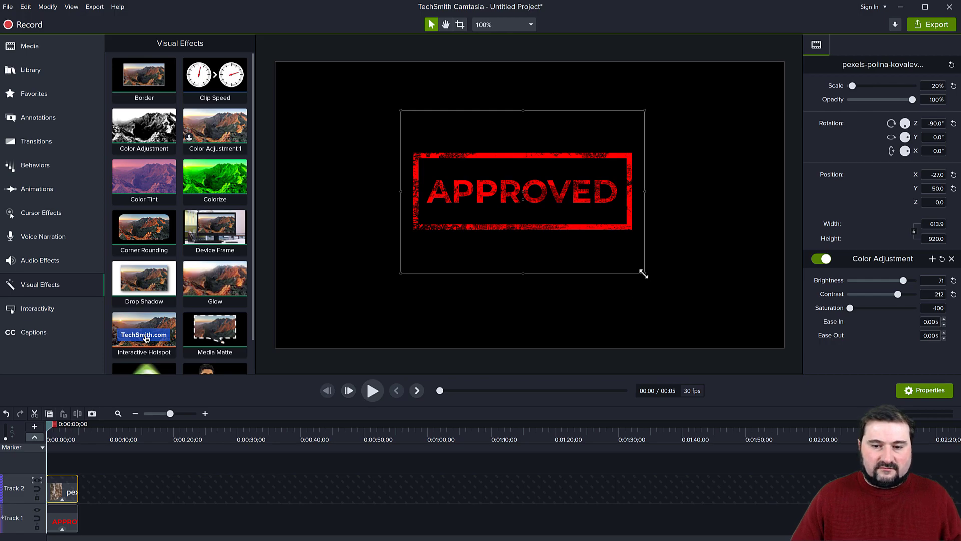
drag(643, 273, 678, 301)
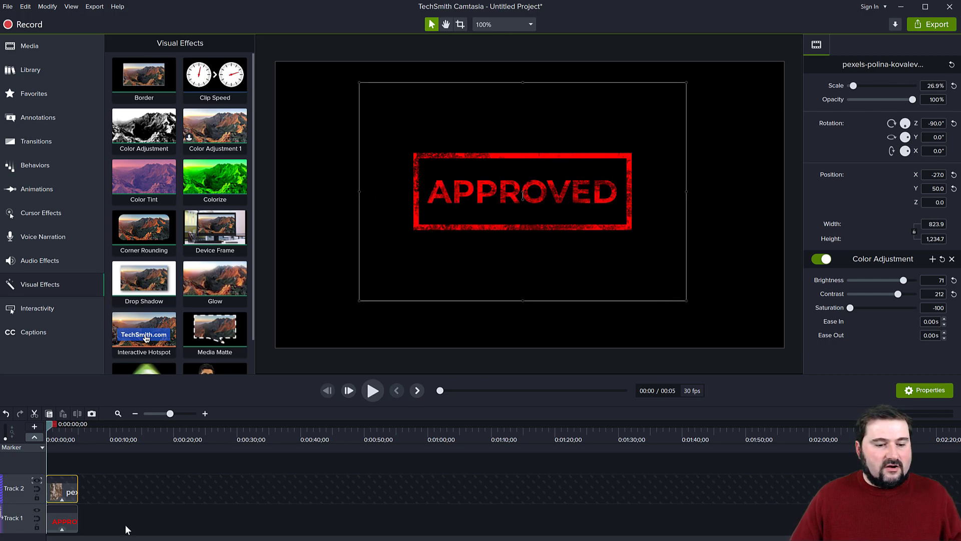
drag(125, 528, 46, 493)
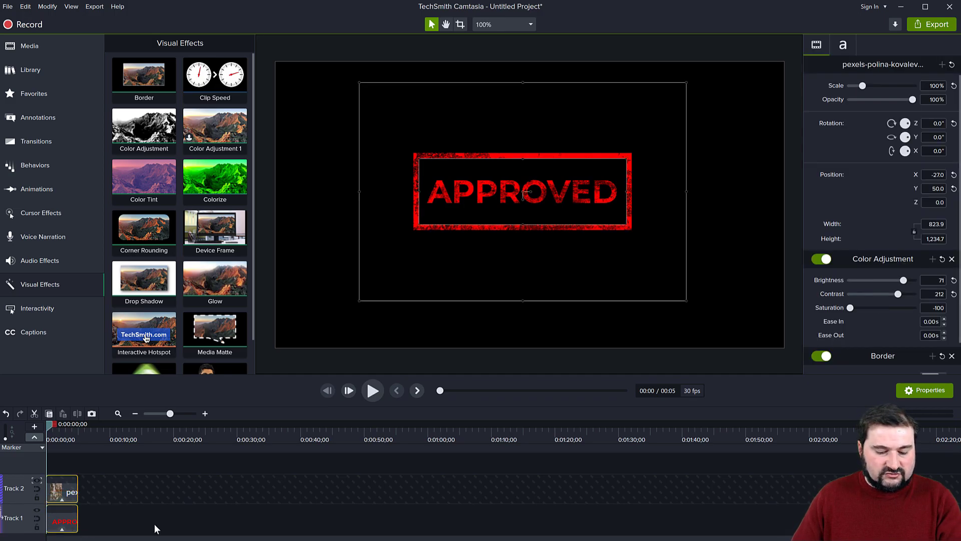
key(ctrl+g)
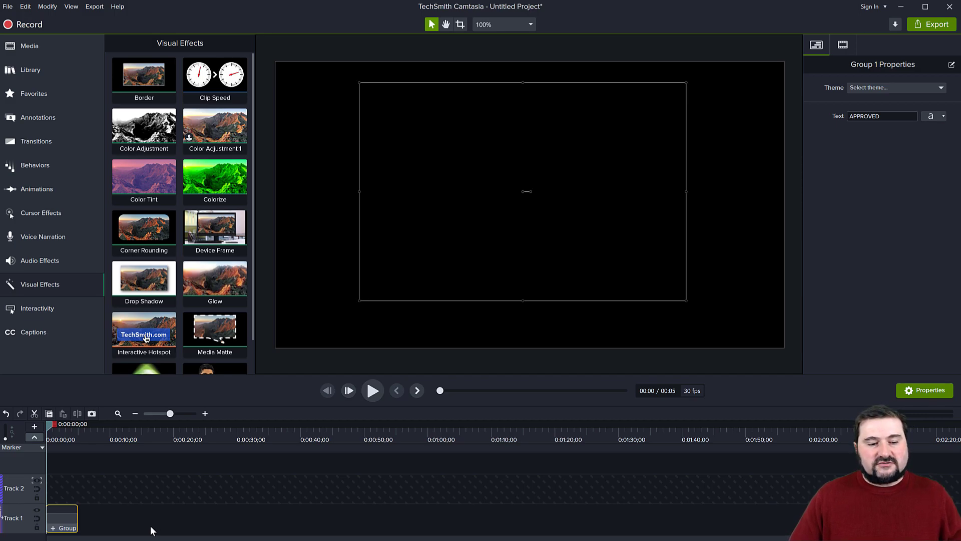
- Set Track 2's Track Matte back to None so the grouped stamp shows again
click(36, 481)
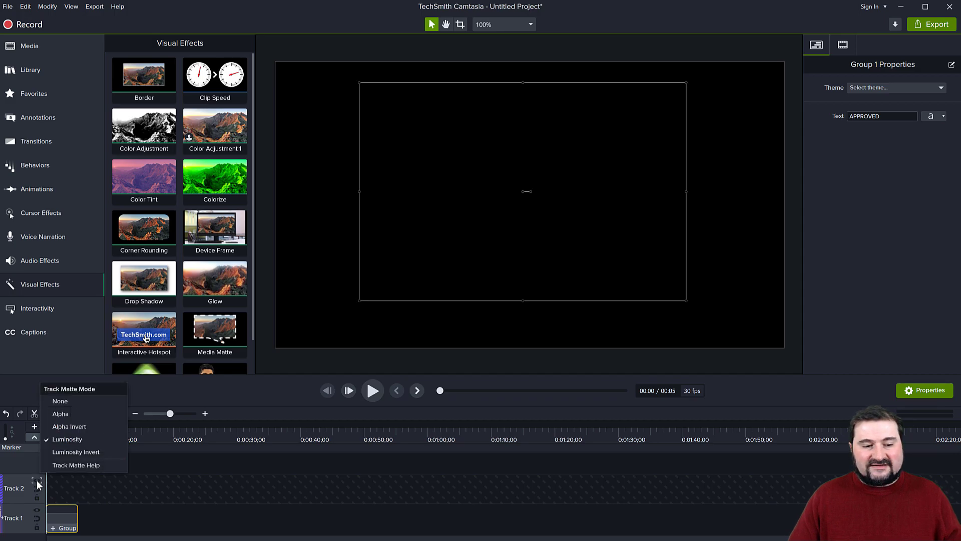
click(64, 402)
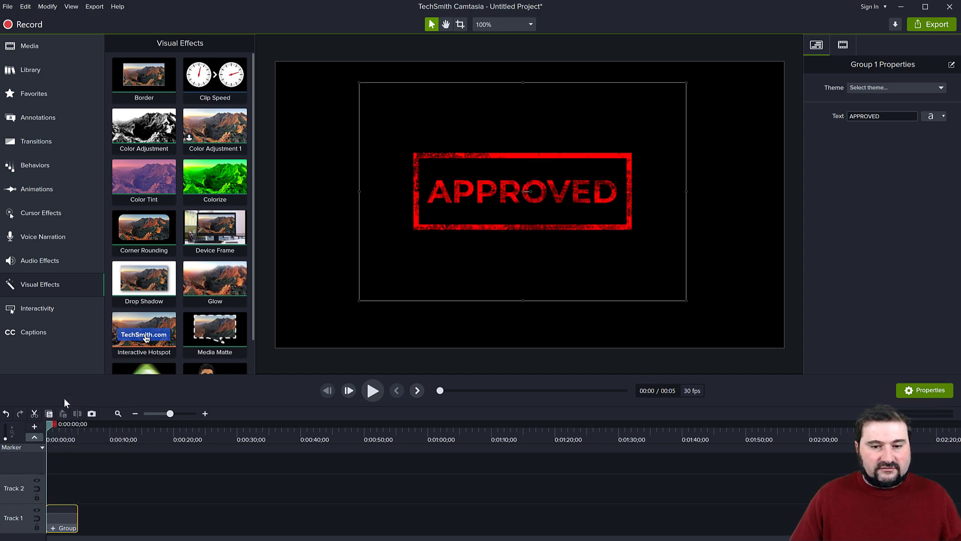
click(327, 226)
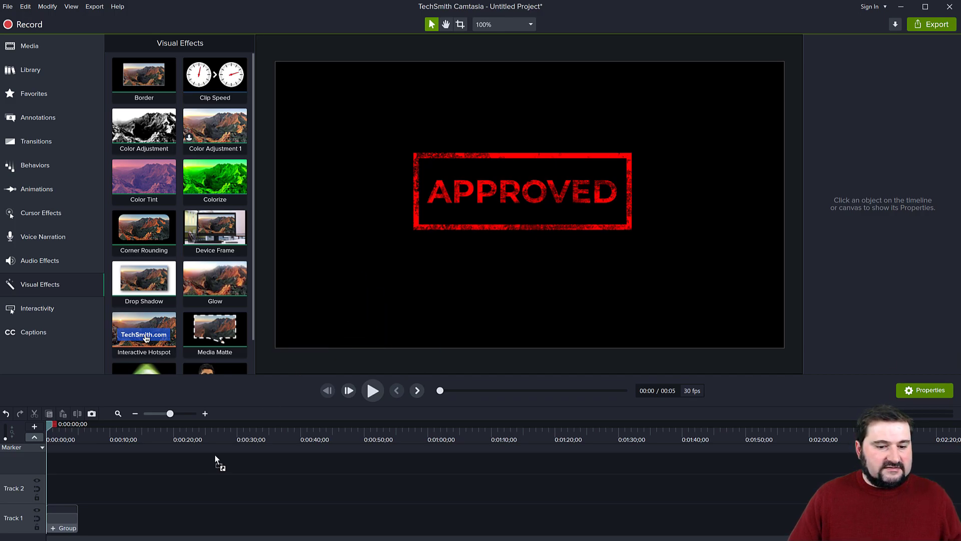
- Add the skater video to the timeline and play it to about five seconds
drag(145, 338, 158, 490)
click(372, 390)
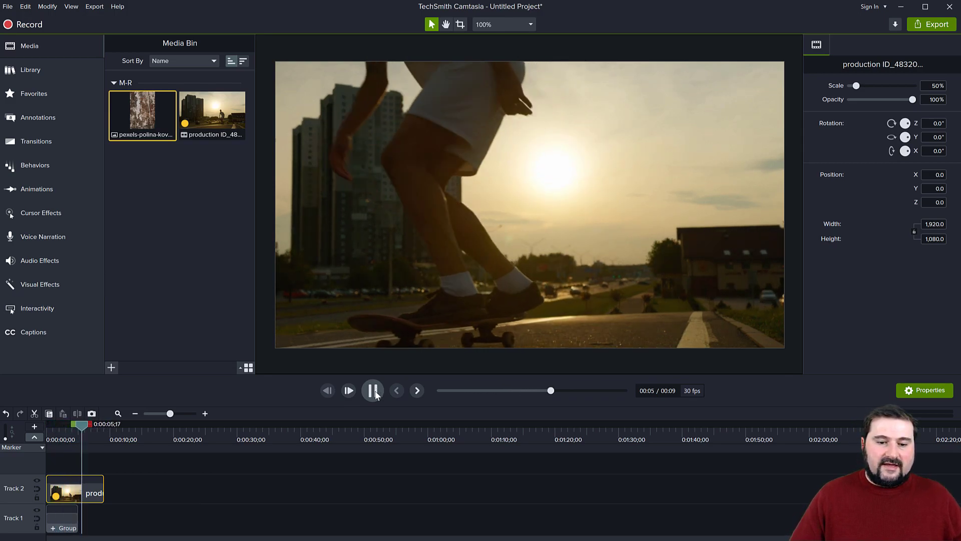
click(374, 391)
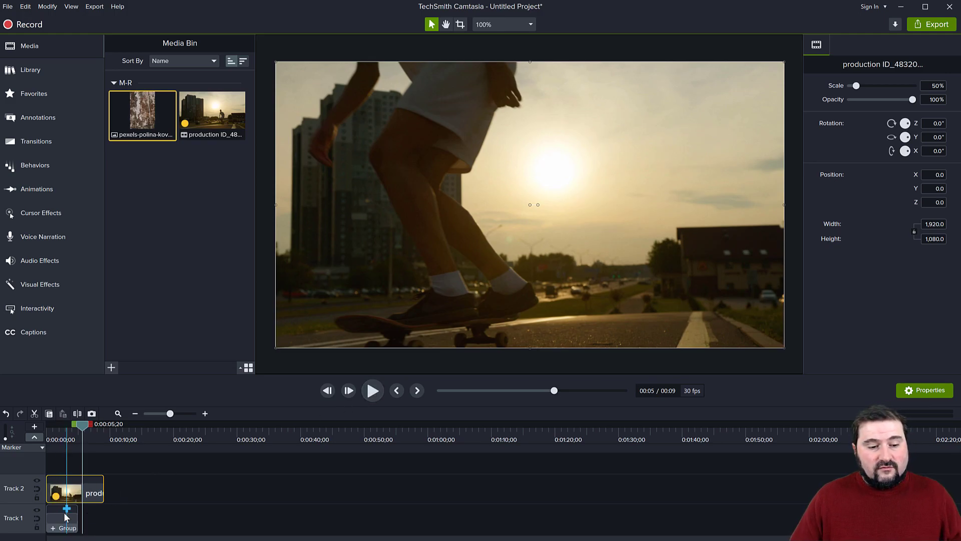
- Move the stamp group onto the track above the skater video and shift it later in time
drag(285, 374, 287, 341)
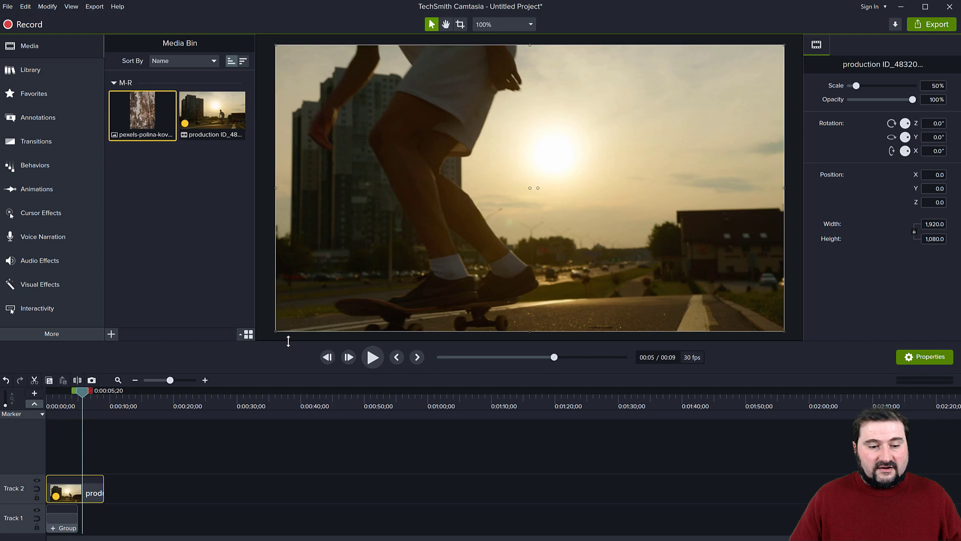
drag(55, 518, 67, 456)
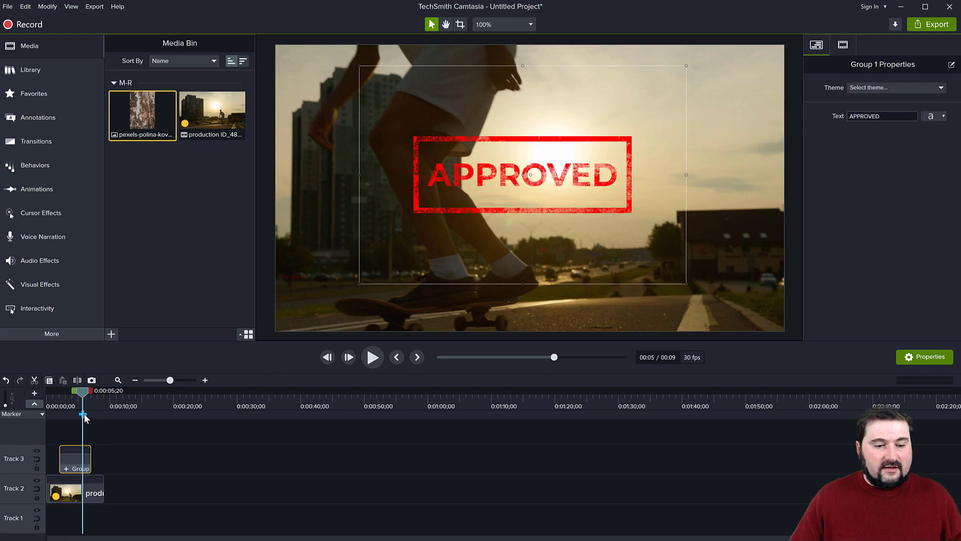
mouse_move(81, 391)
mouse_down()
mouse_move(66, 390)
mouse_move(75, 393)
mouse_up()
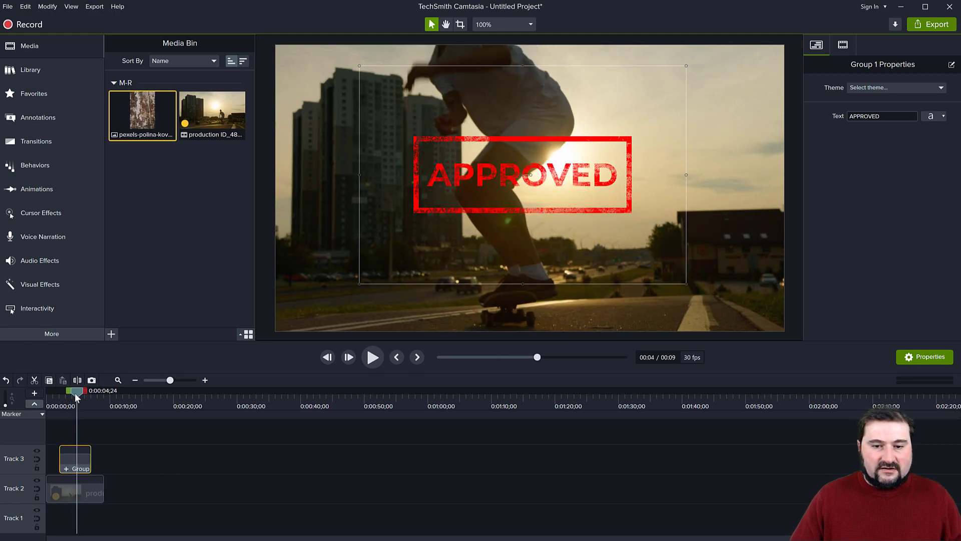
drag(83, 461, 100, 461)
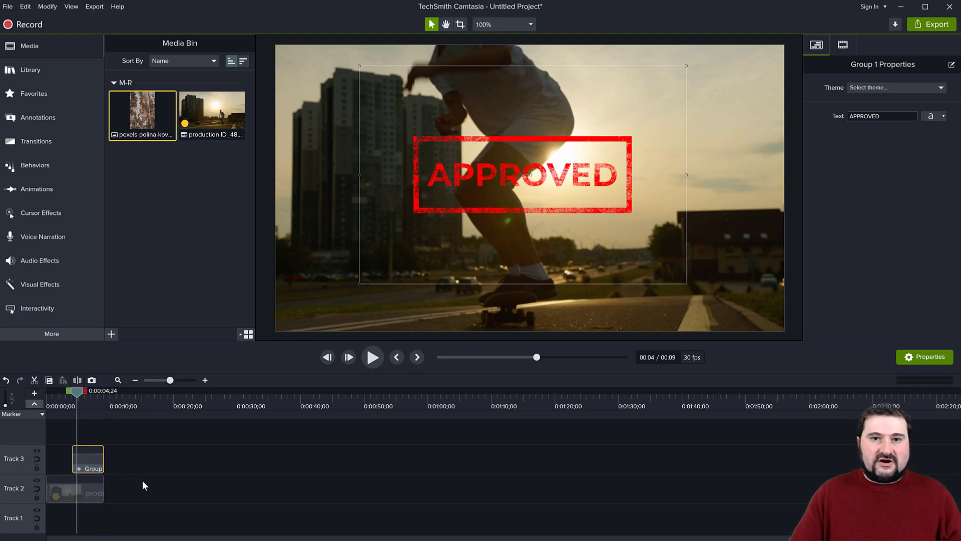
scroll(154, 498, up, 3)
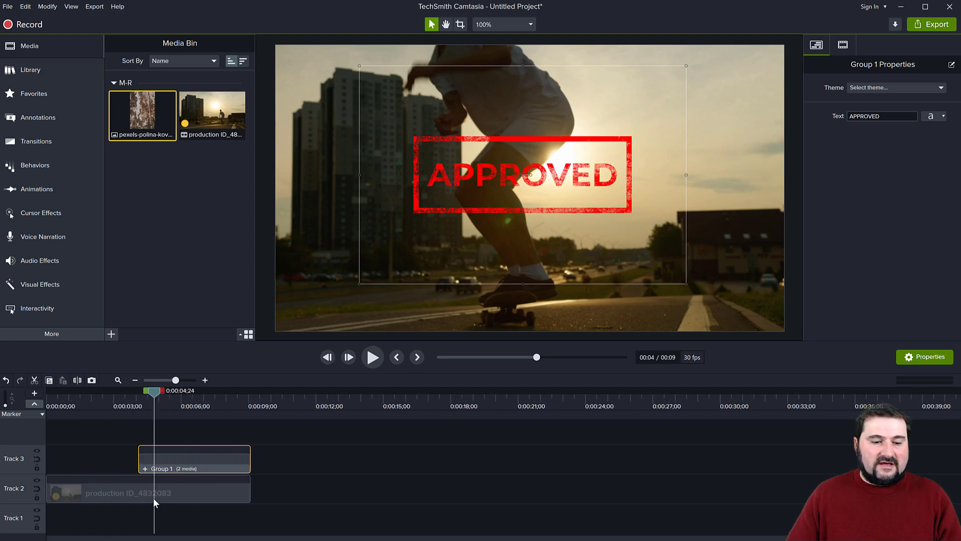
scroll(249, 490, up, 1)
scroll(474, 470, up, 1)
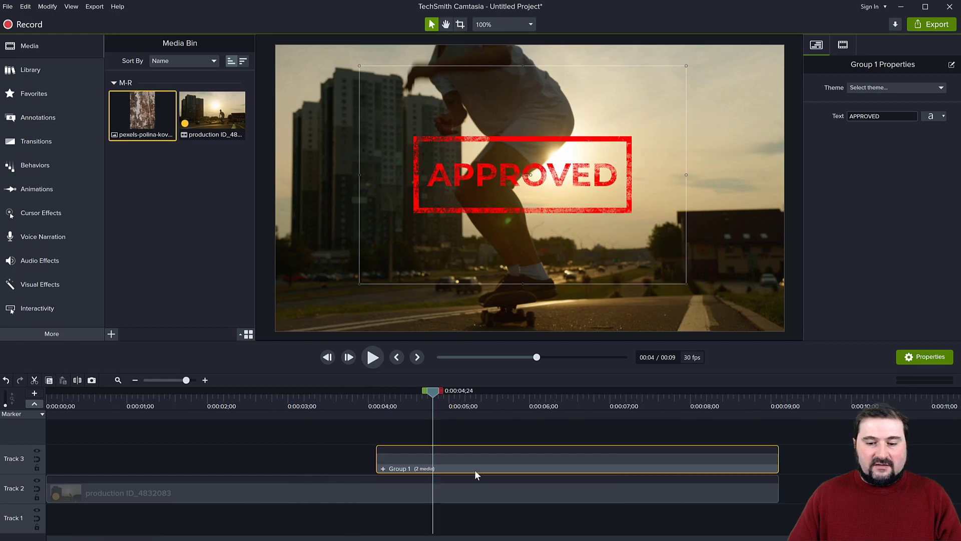
scroll(475, 469, up, 1)
- Start Group 1 a little later and tilt the oversized APPROVED stamp clockwise beyond the video frame
mouse_move(470, 406)
mouse_down()
mouse_move(419, 404)
mouse_move(460, 411)
mouse_up()
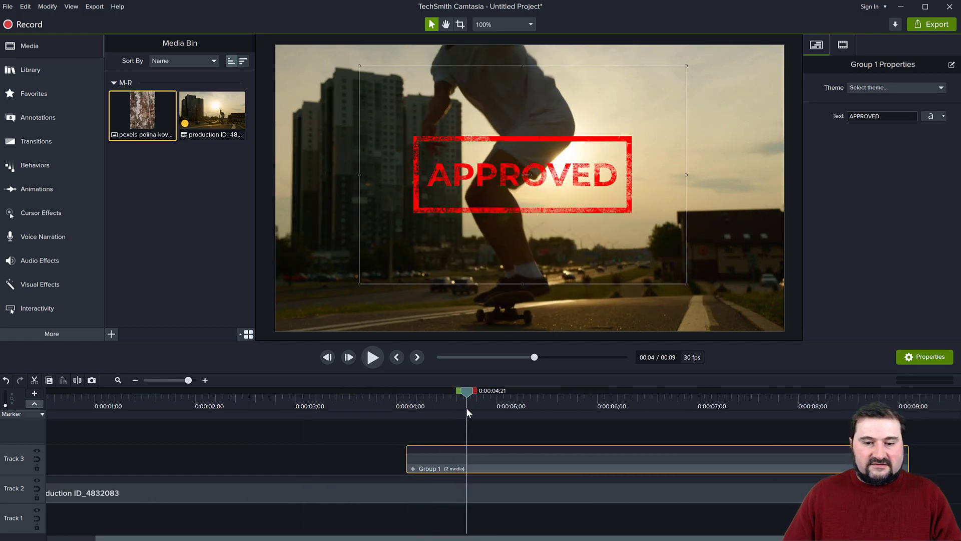
drag(490, 463, 543, 461)
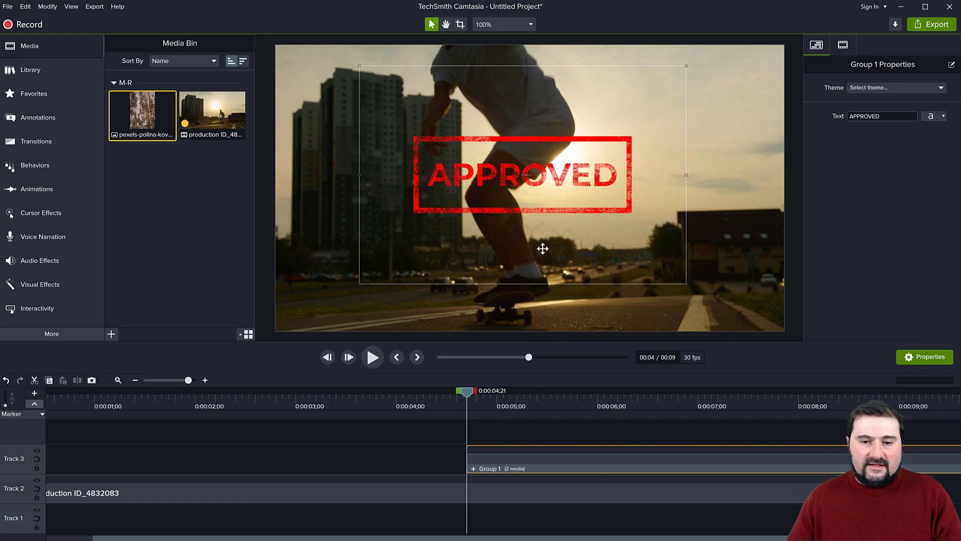
scroll(534, 259, down, 1)
scroll(543, 249, down, 1)
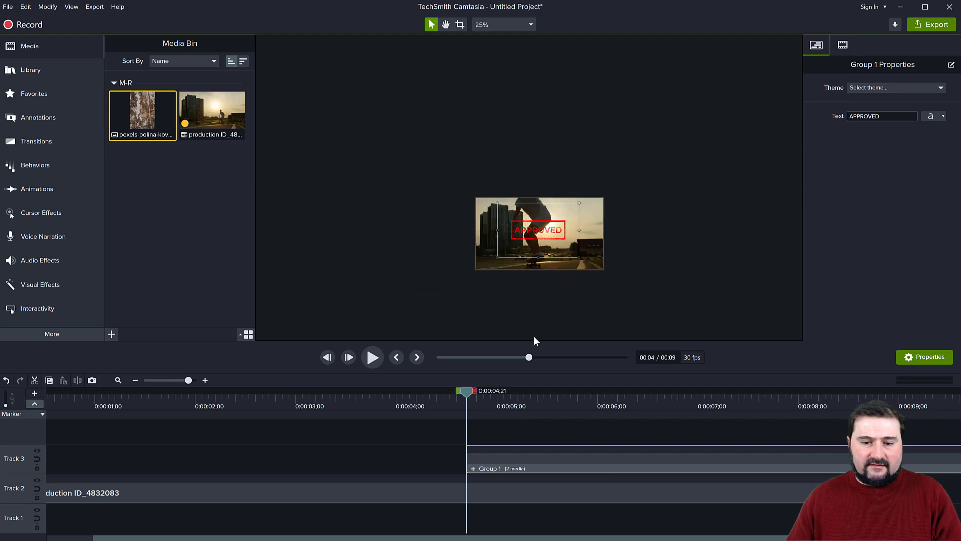
drag(534, 343, 534, 316)
key(ctrl+2)
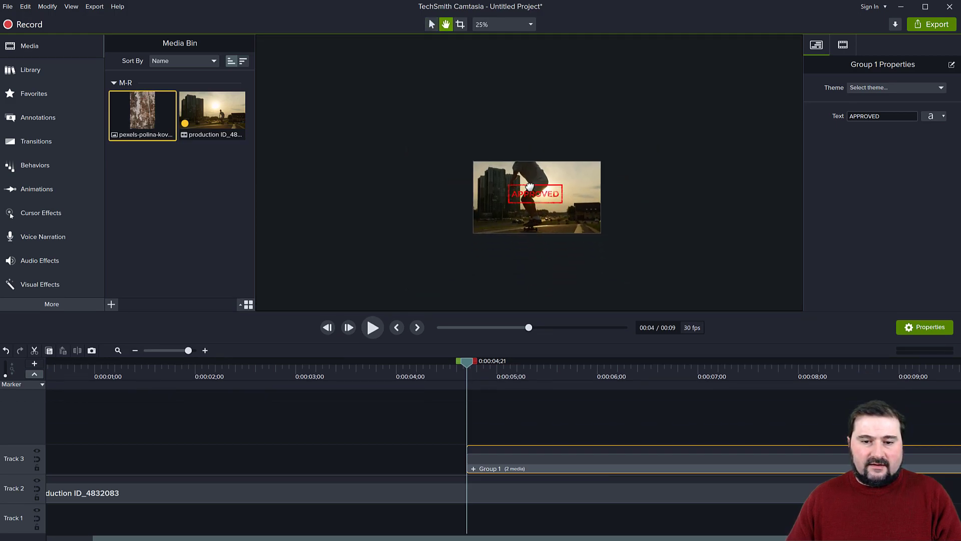
mouse_move(533, 244)
mouse_down()
mouse_move(531, 169)
mouse_move(750, 281)
mouse_up()
key(ctrl+1)
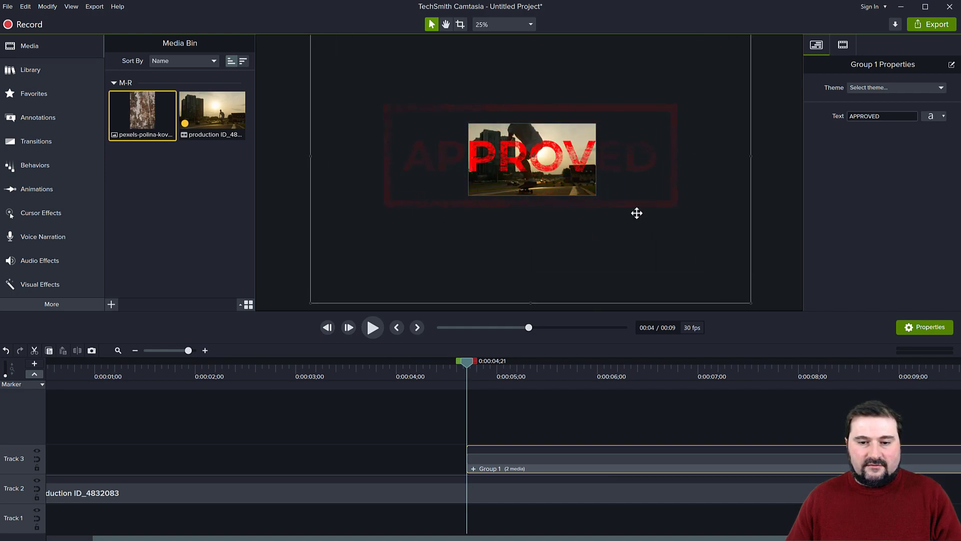
mouse_move(533, 156)
mouse_down()
mouse_move(549, 149)
mouse_move(554, 162)
mouse_up()
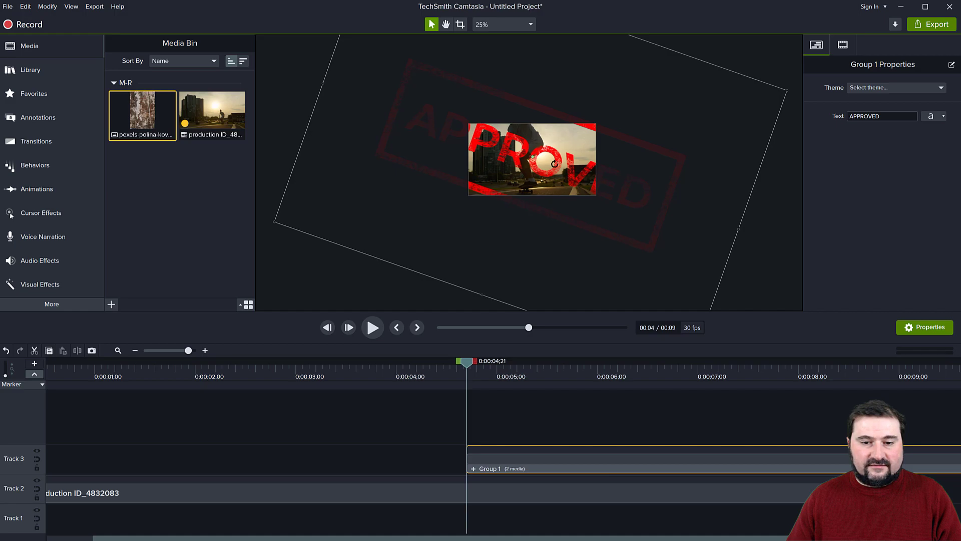
drag(474, 361, 489, 363)
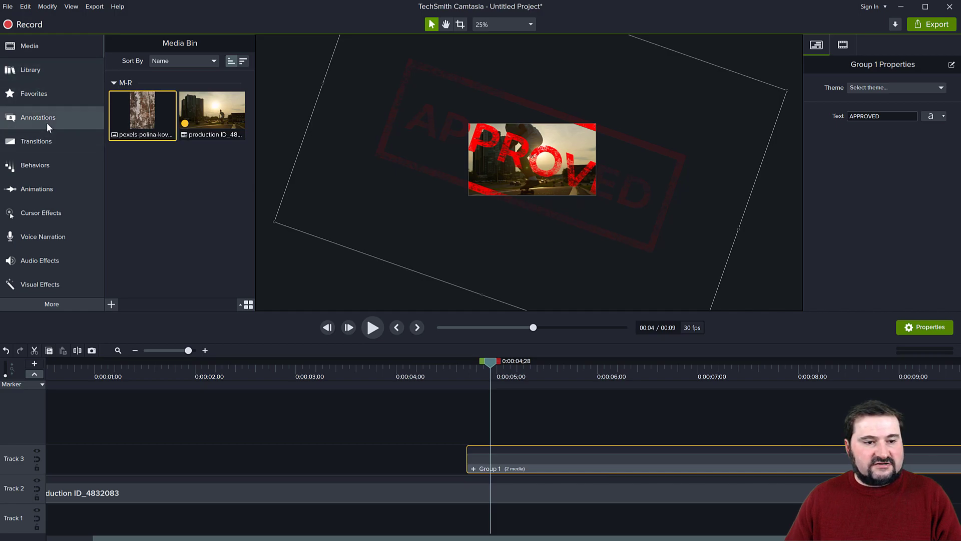
- Add a Custom animation to the stamp group and shorten its arrow to a quick slam
click(43, 189)
click(213, 43)
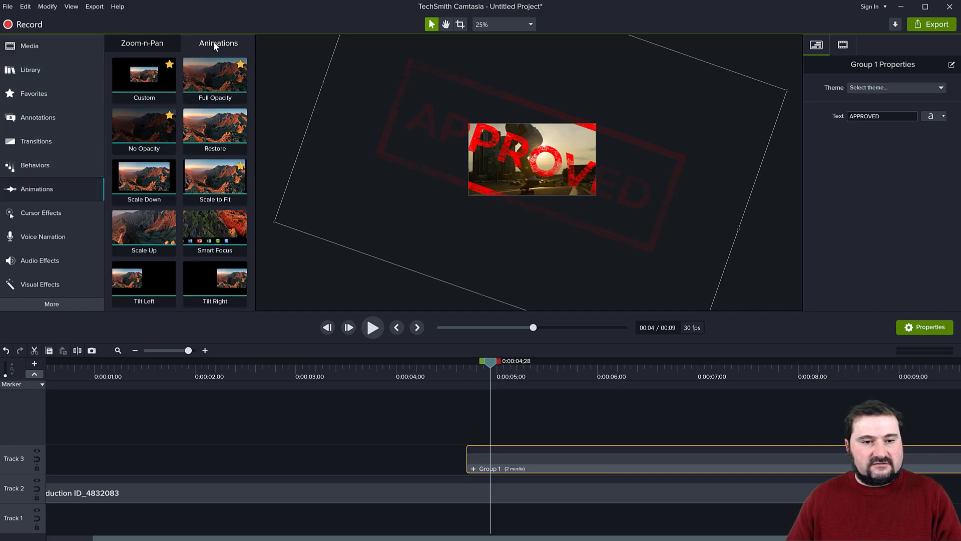
mouse_move(140, 79)
mouse_down()
mouse_move(484, 386)
mouse_move(496, 469)
mouse_up()
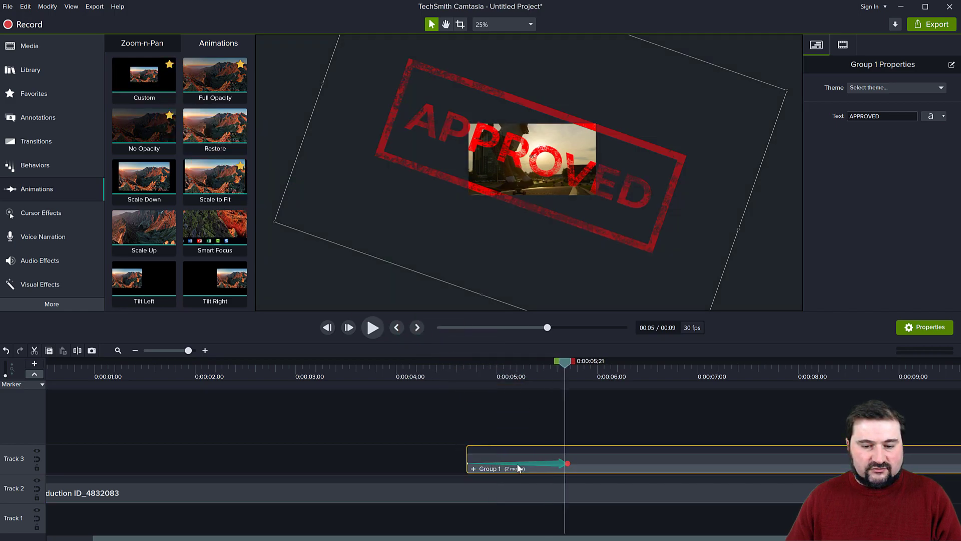
click(561, 463)
drag(561, 462, 521, 466)
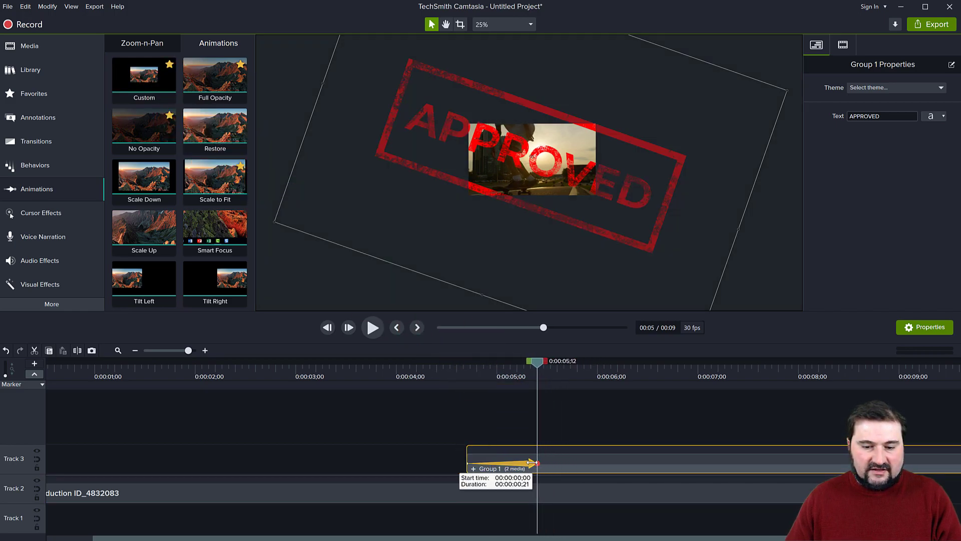
mouse_move(523, 465)
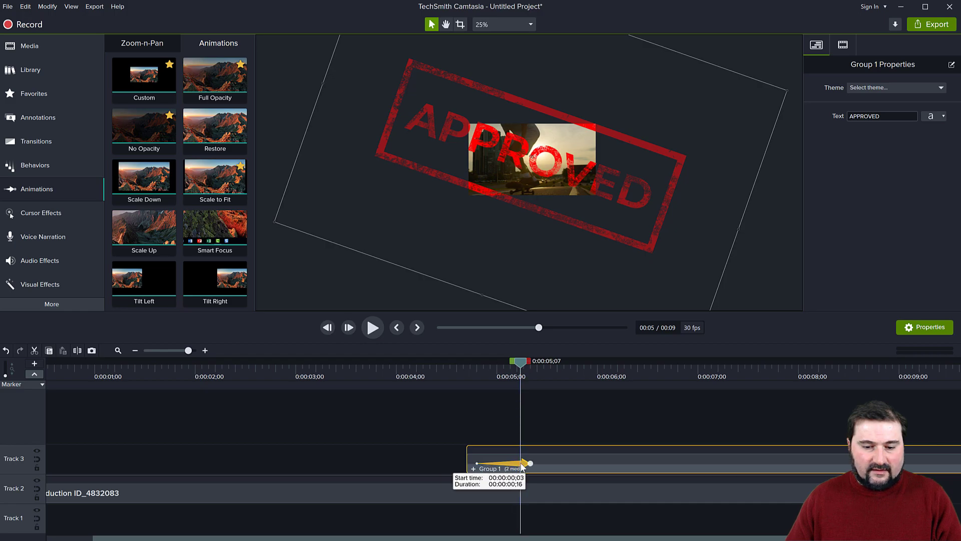
drag(526, 462, 502, 462)
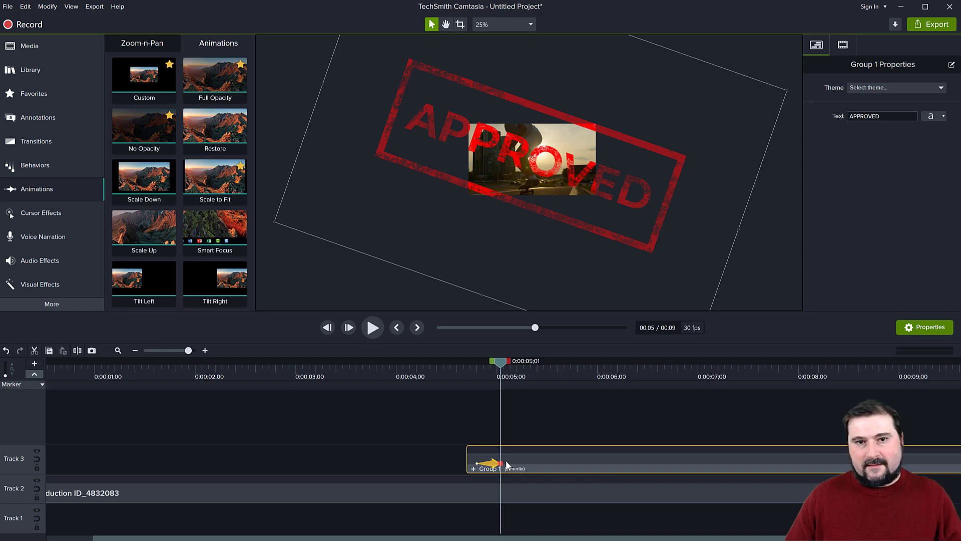
scroll(504, 470, up, 1)
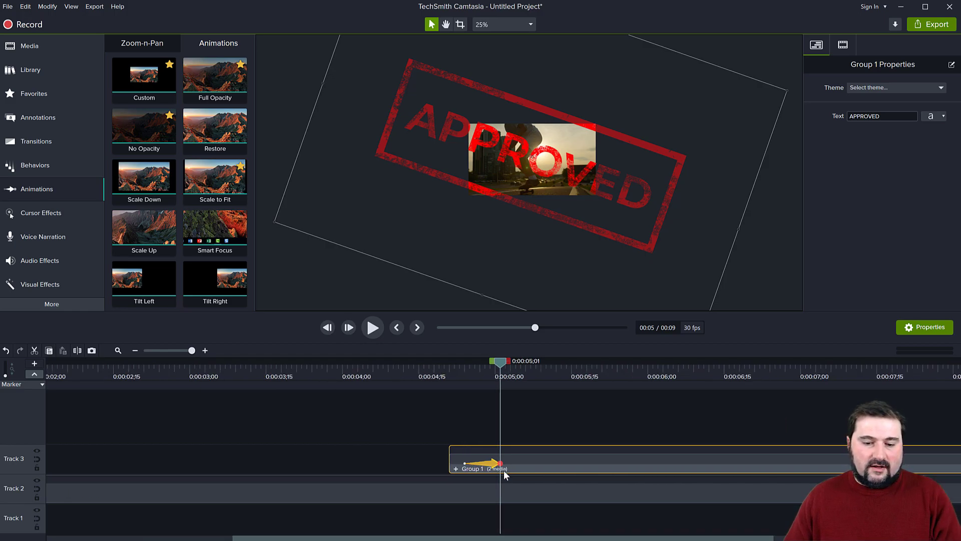
- At the animation's end, shrink the stamp to its small landed size with a slight counter-clockwise tilt
drag(497, 360, 497, 364)
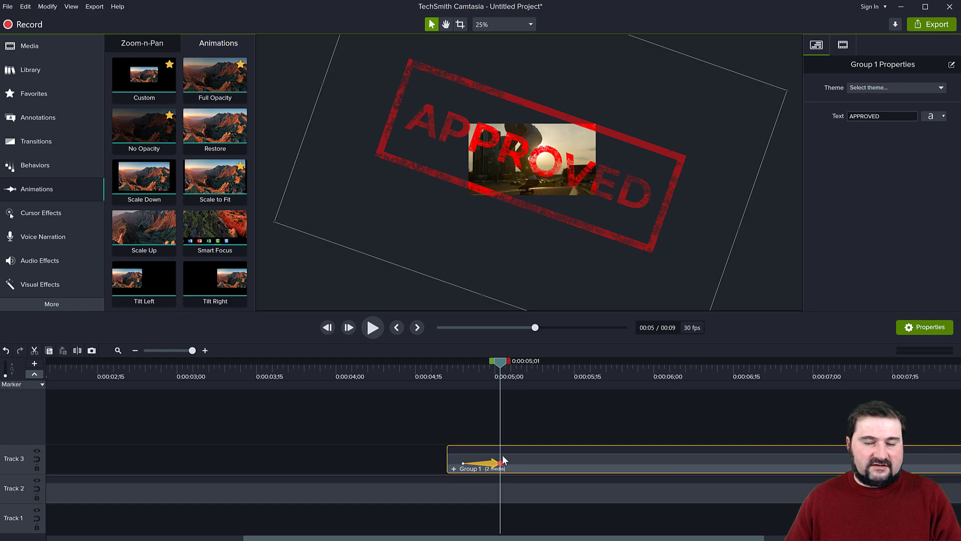
scroll(571, 199, down, 2)
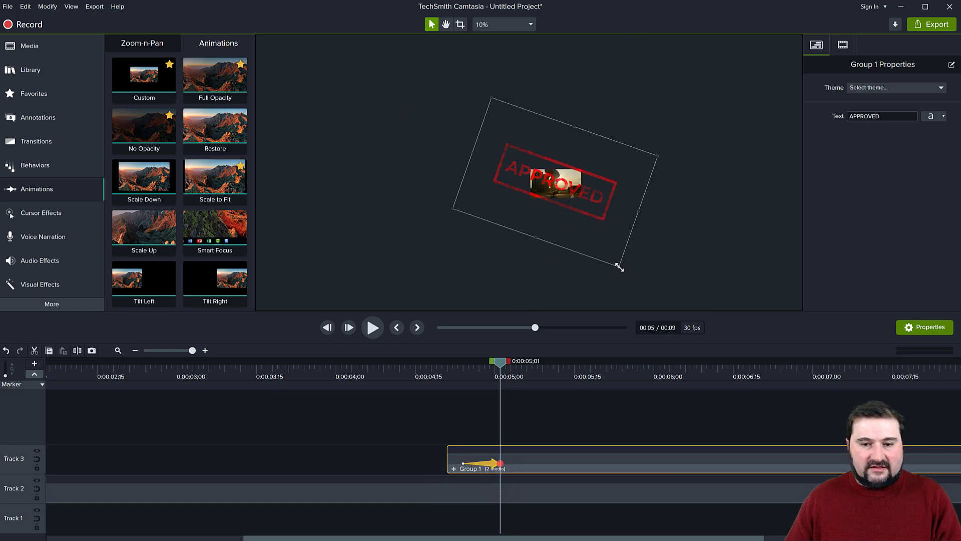
drag(619, 267, 574, 200)
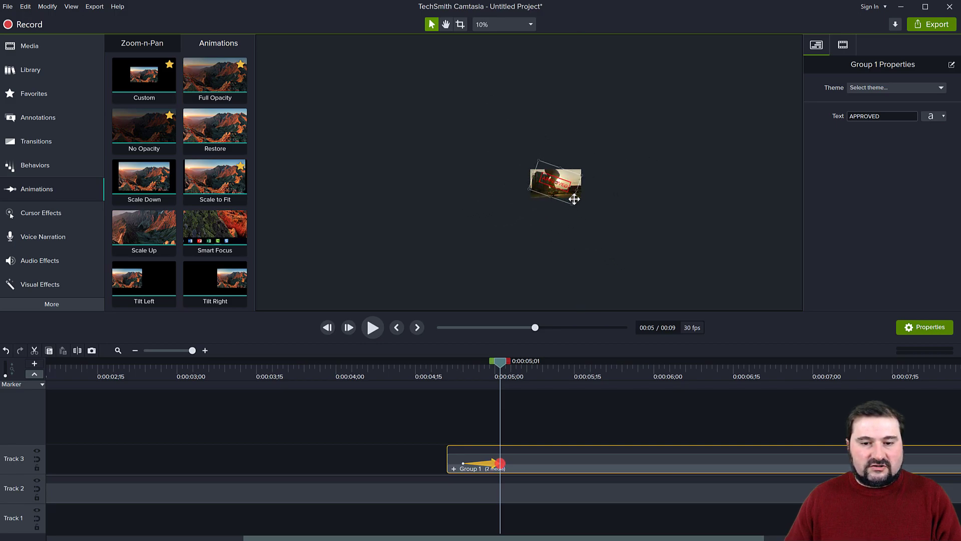
scroll(574, 199, up, 2)
scroll(604, 194, up, 2)
drag(326, 144, 570, 210)
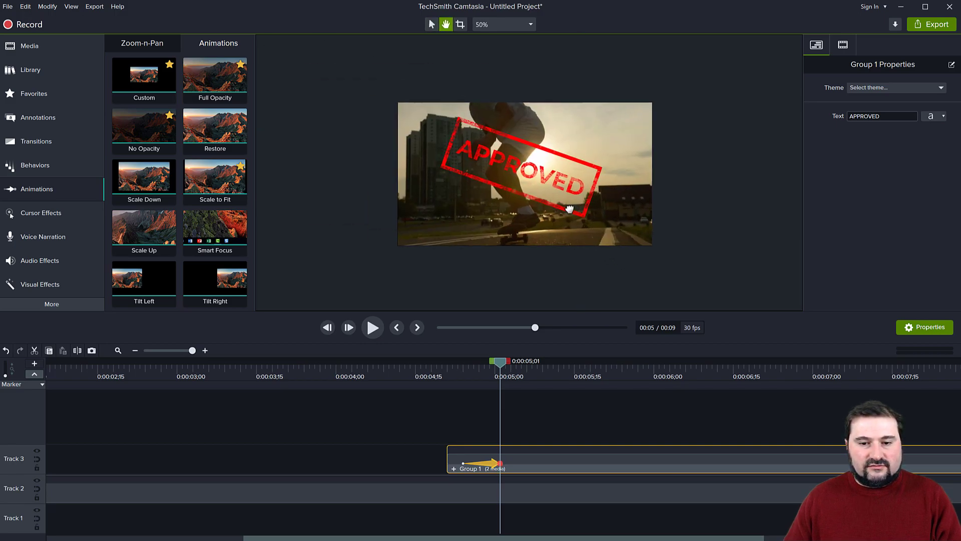
key(ctrl+1)
mouse_move(604, 279)
mouse_down()
mouse_move(569, 233)
mouse_move(576, 237)
mouse_up()
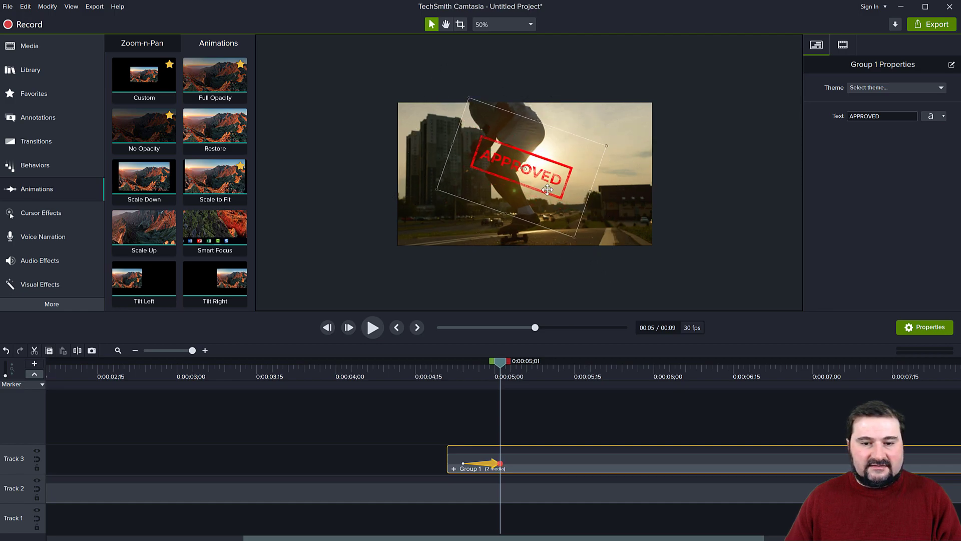
drag(526, 170, 584, 172)
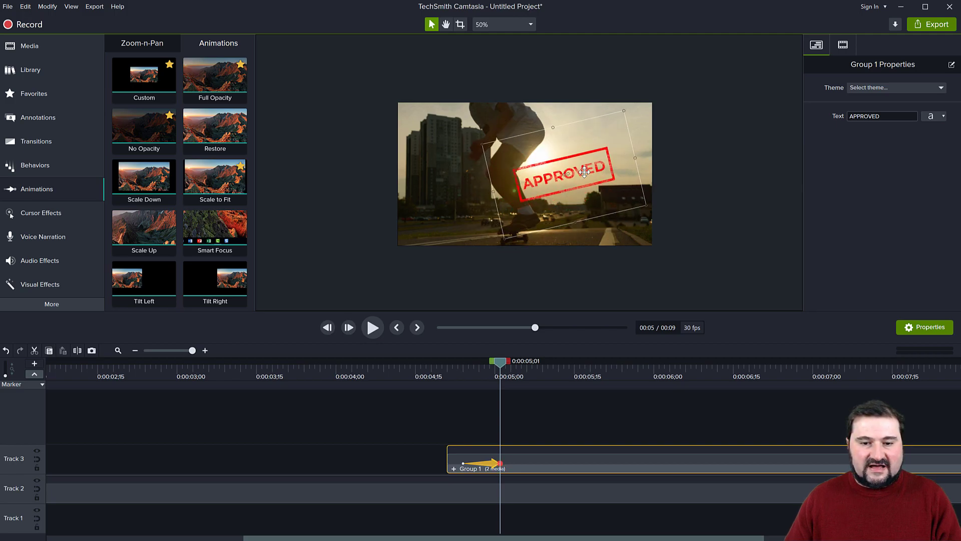
- Play back from before the landing to preview the stamp slamming down
drag(496, 368, 358, 363)
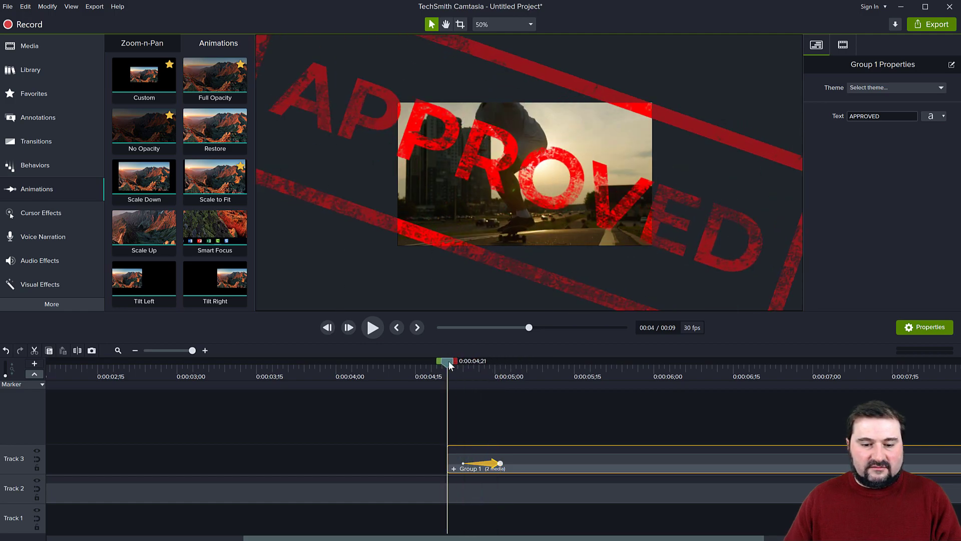
key(space)
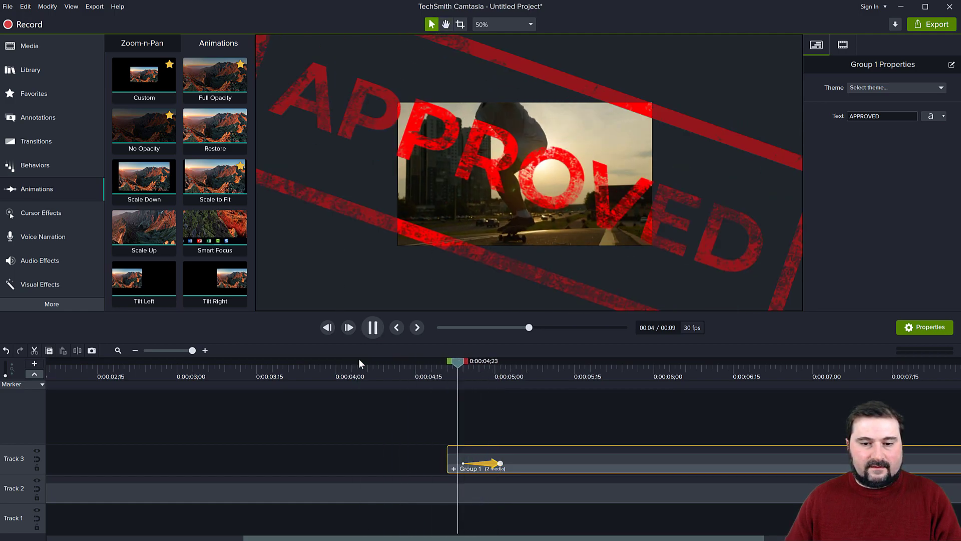
key(space)
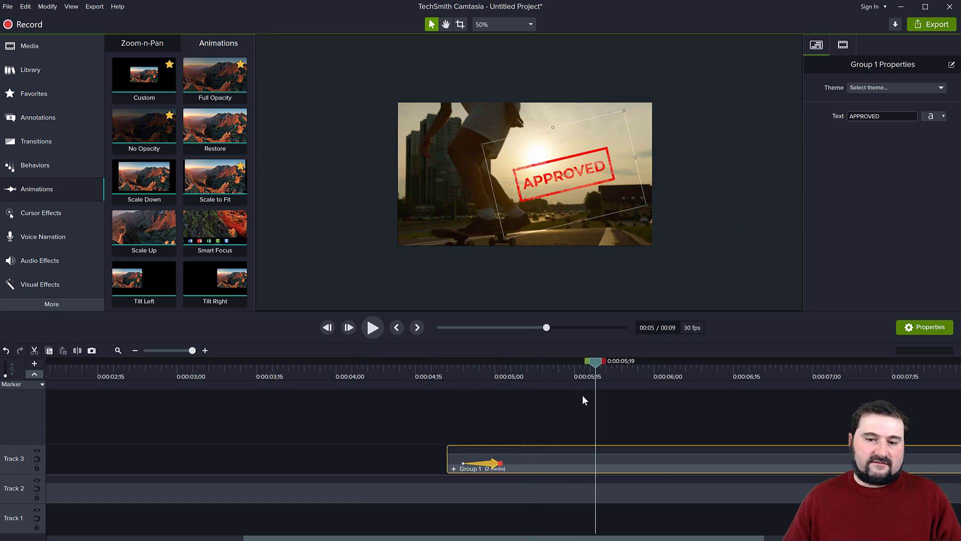
- Select the stamp group at its oversized animation start and show its visual properties
click(467, 370)
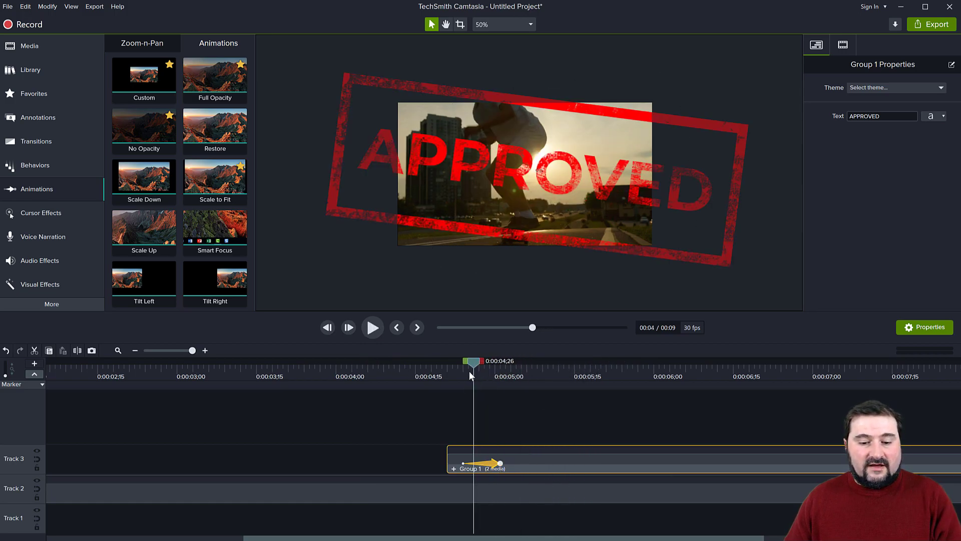
click(544, 456)
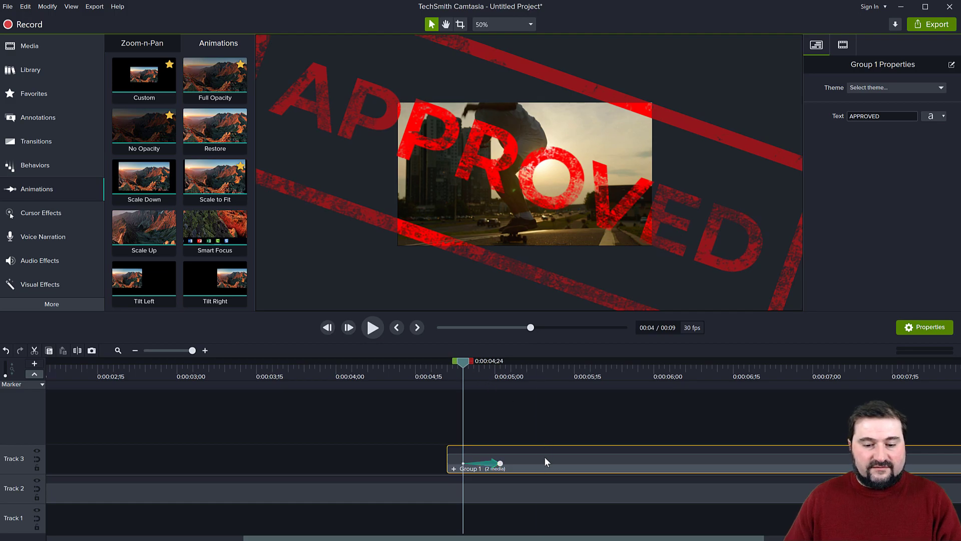
click(842, 45)
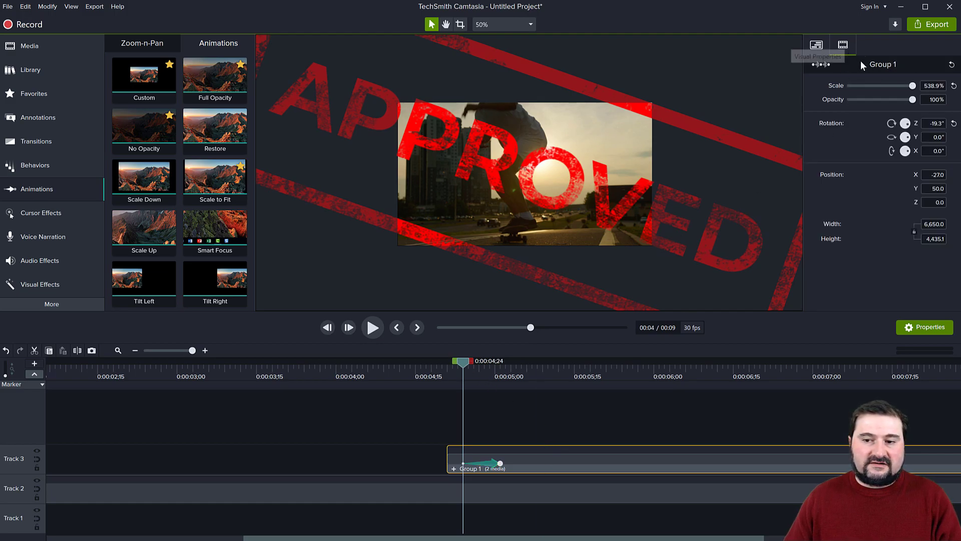
- Set the group's opacity to 0% at the animation start and play back to check the fade-in
drag(912, 100, 847, 109)
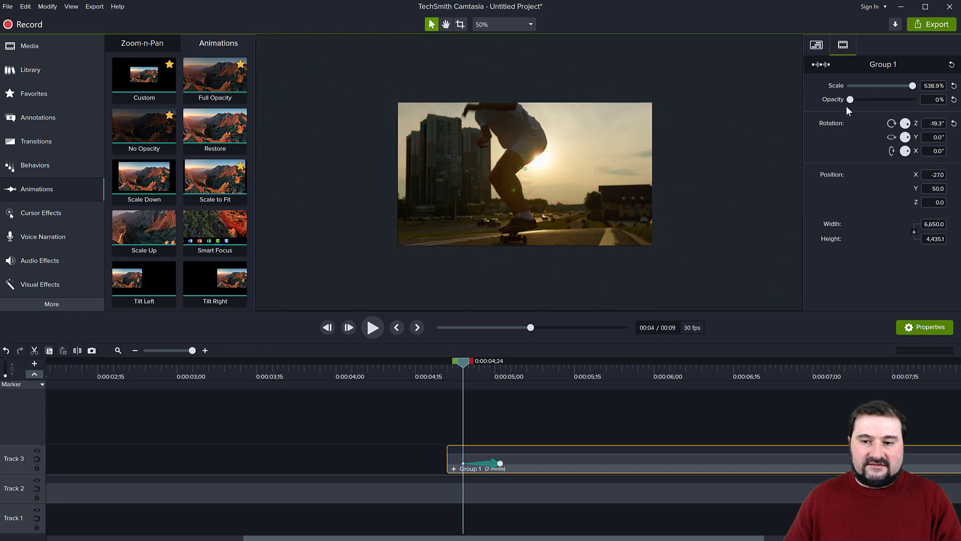
key(space)
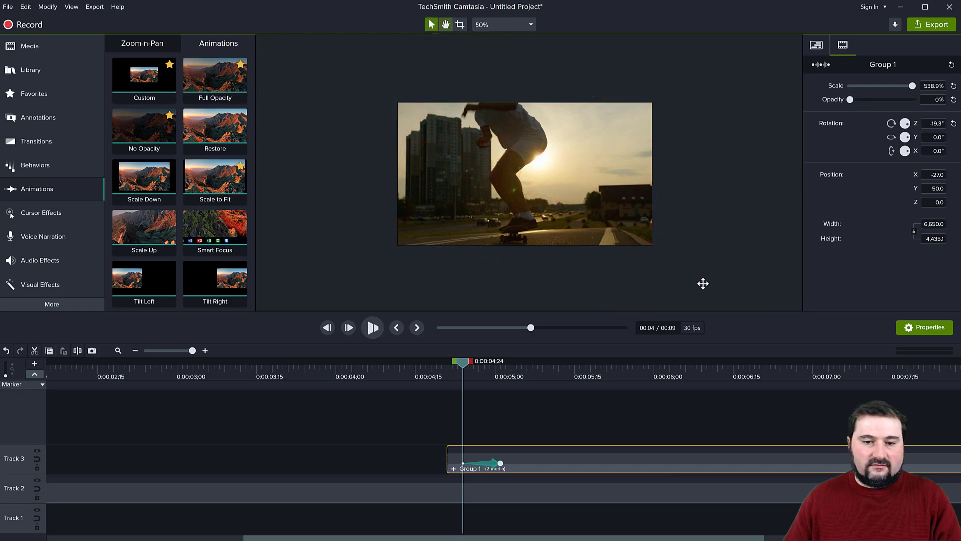
key(space)
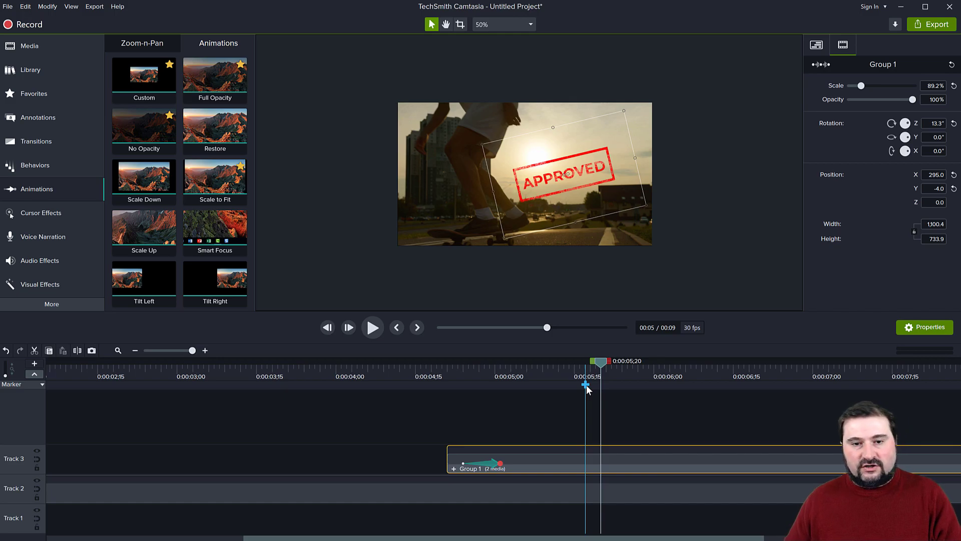
drag(598, 365, 484, 381)
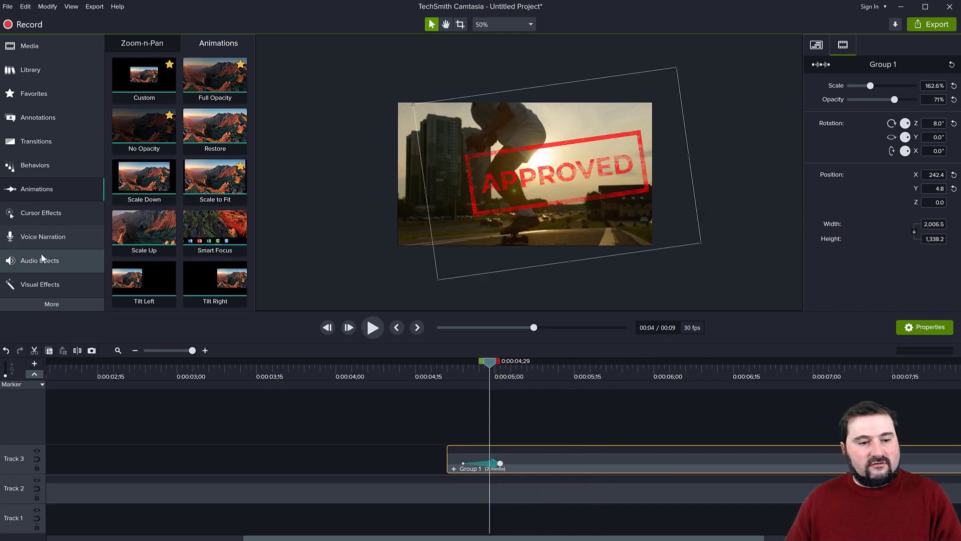
- Apply Motion Blur to the stamp group and scrub nearby frames to preview the streaking entrance
click(50, 282)
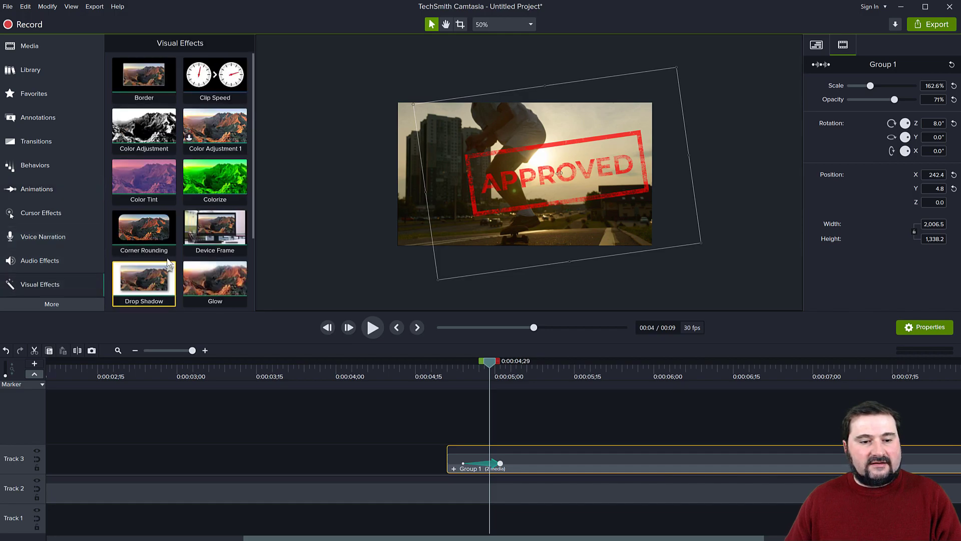
scroll(151, 281, down, 3)
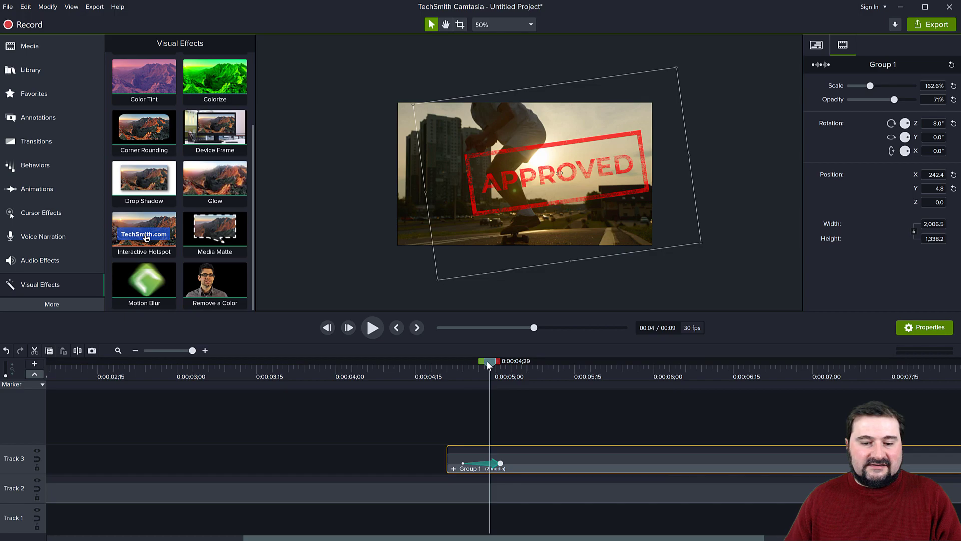
drag(486, 360, 483, 362)
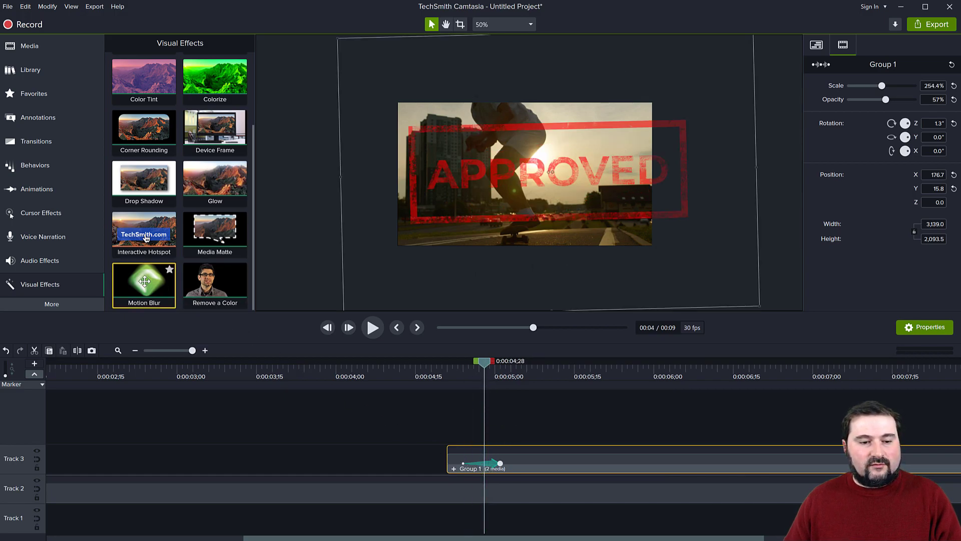
mouse_move(144, 283)
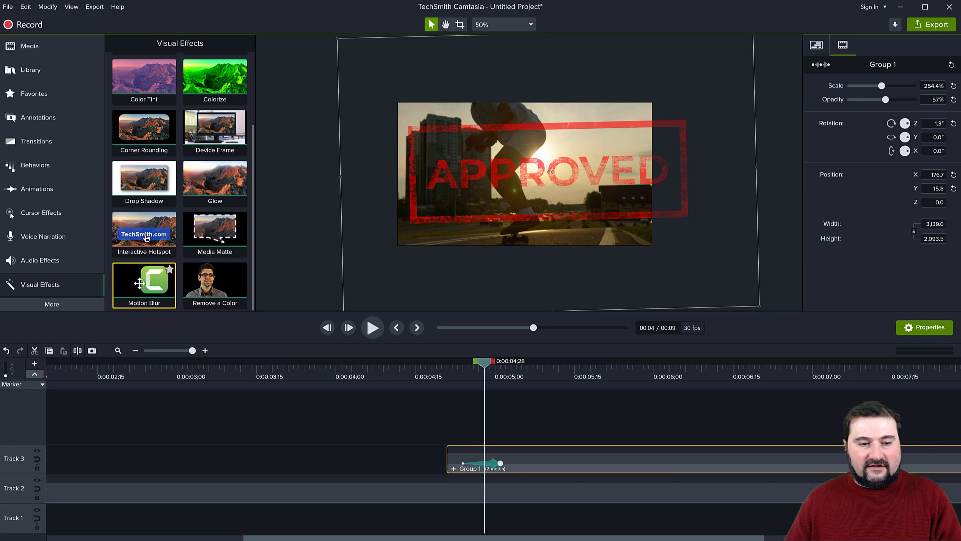
mouse_move(140, 284)
mouse_down()
mouse_move(532, 425)
mouse_move(536, 464)
mouse_up()
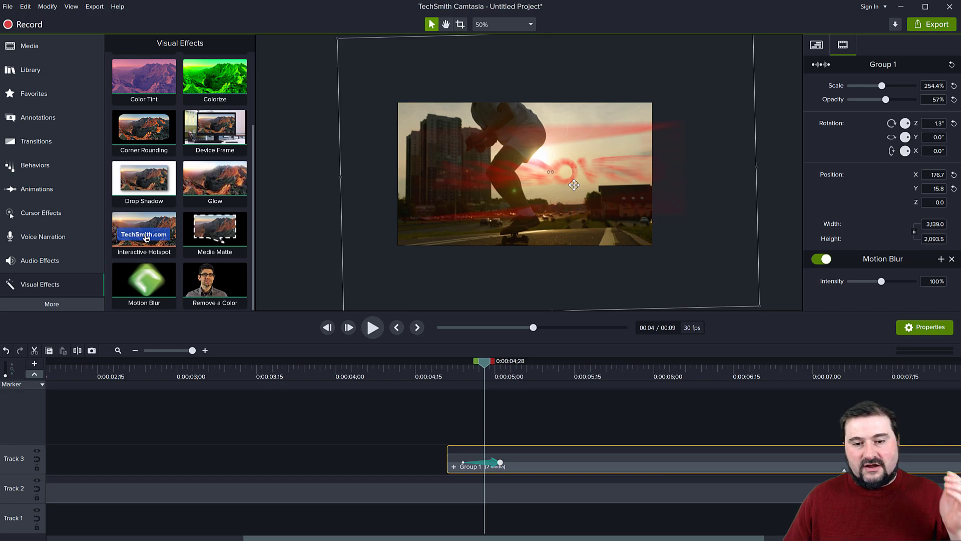
mouse_move(485, 365)
mouse_down()
mouse_move(459, 367)
mouse_move(496, 373)
mouse_up()
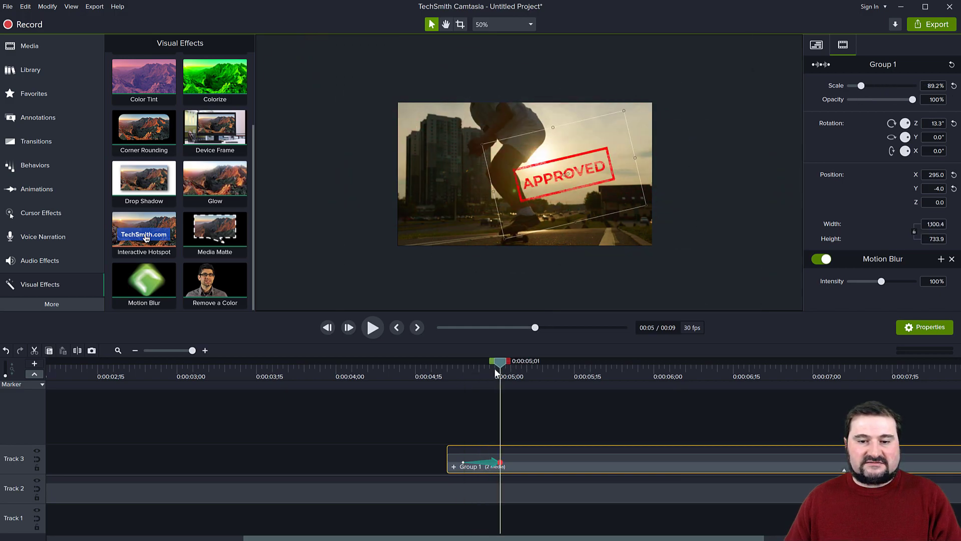
- Play the blurred stamp animation through to where the stamp lands
drag(494, 368, 463, 369)
key(space)
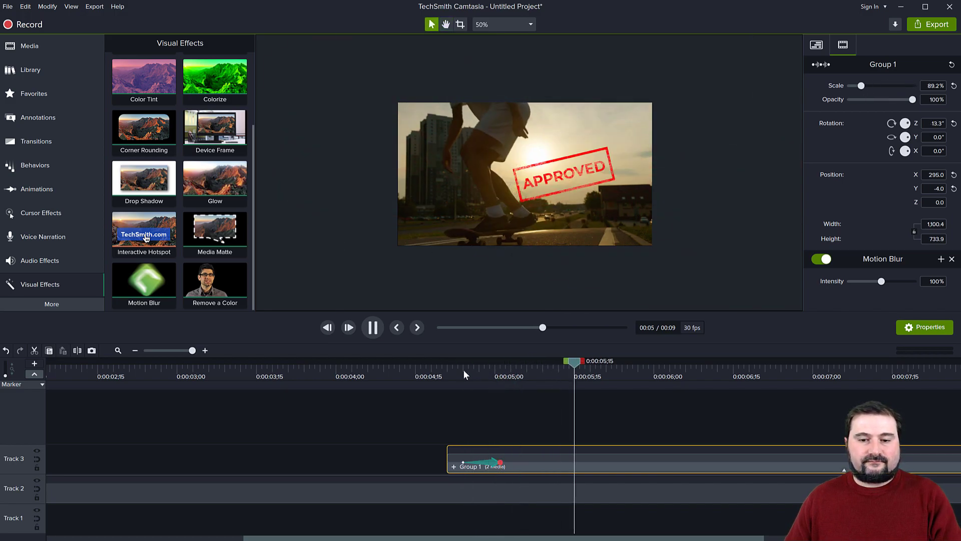
key(space)
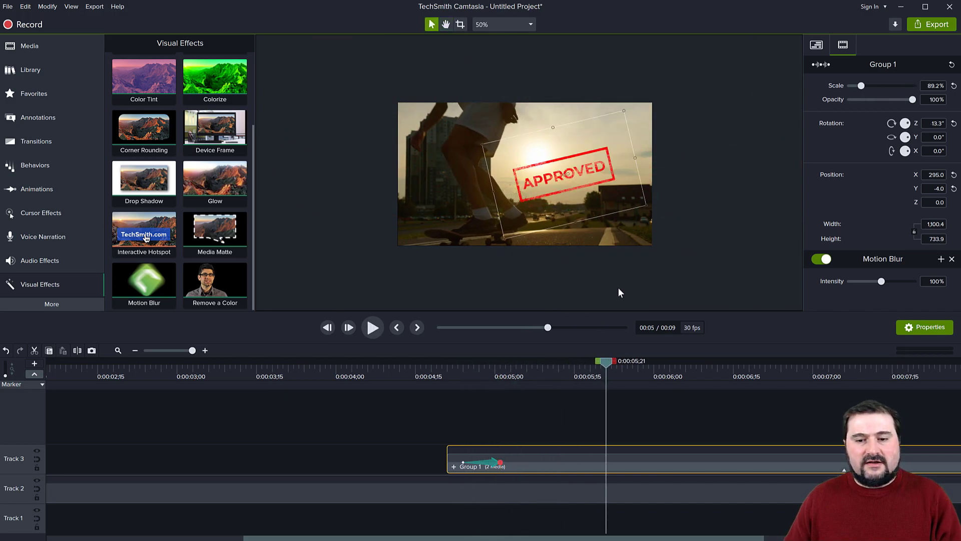
drag(615, 373, 501, 368)
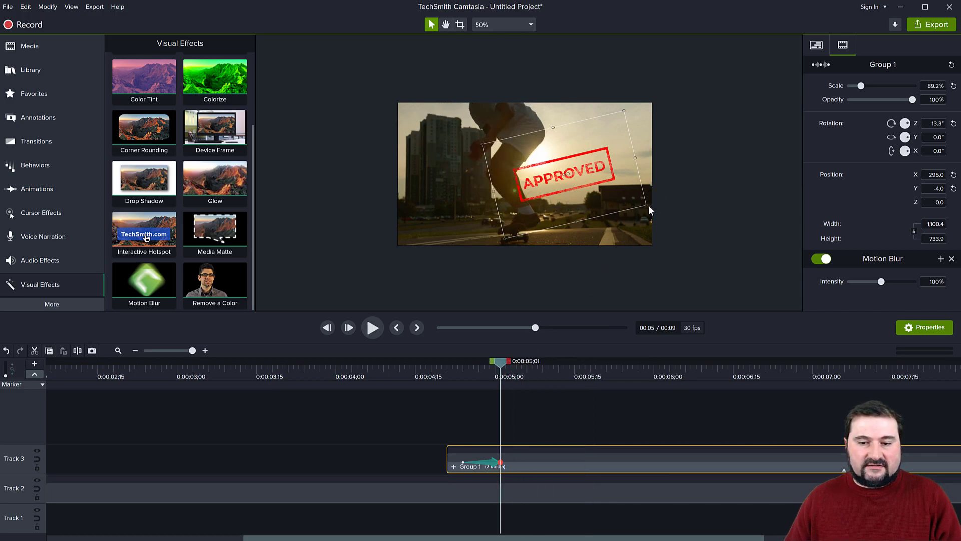
- Enlarge the landed stamp to about 94% and reduce its tilt to around 11.6°
drag(646, 206, 651, 211)
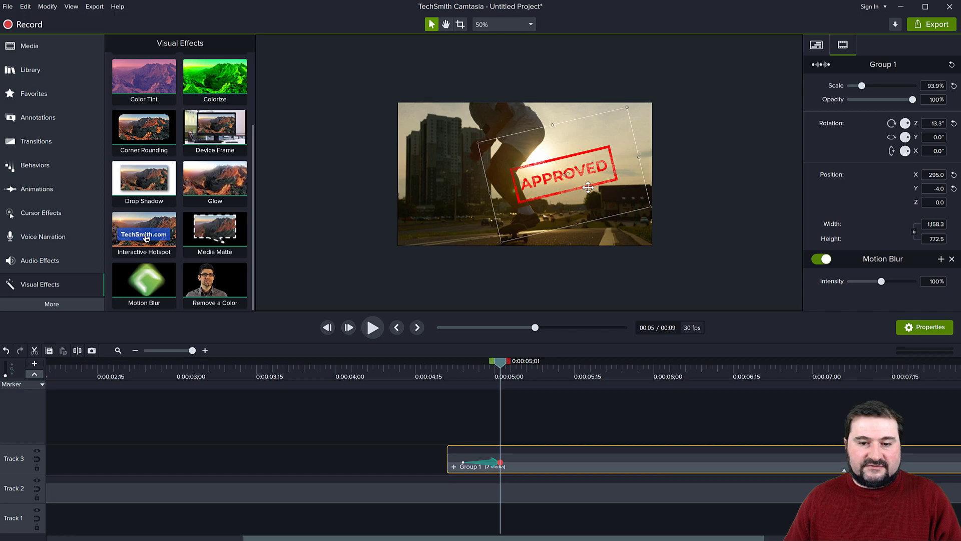
scroll(588, 187, up, 2)
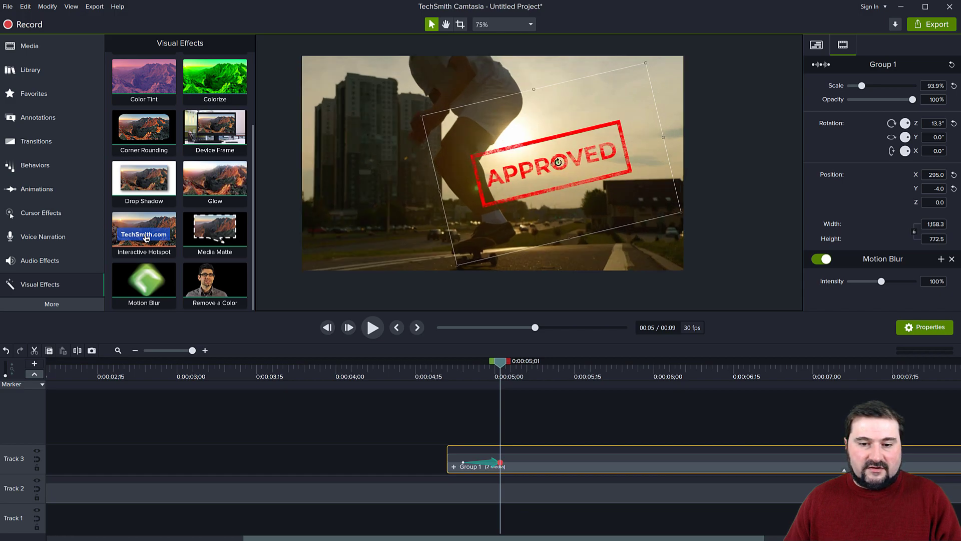
mouse_move(558, 162)
mouse_down()
mouse_move(570, 160)
mouse_move(600, 199)
mouse_up()
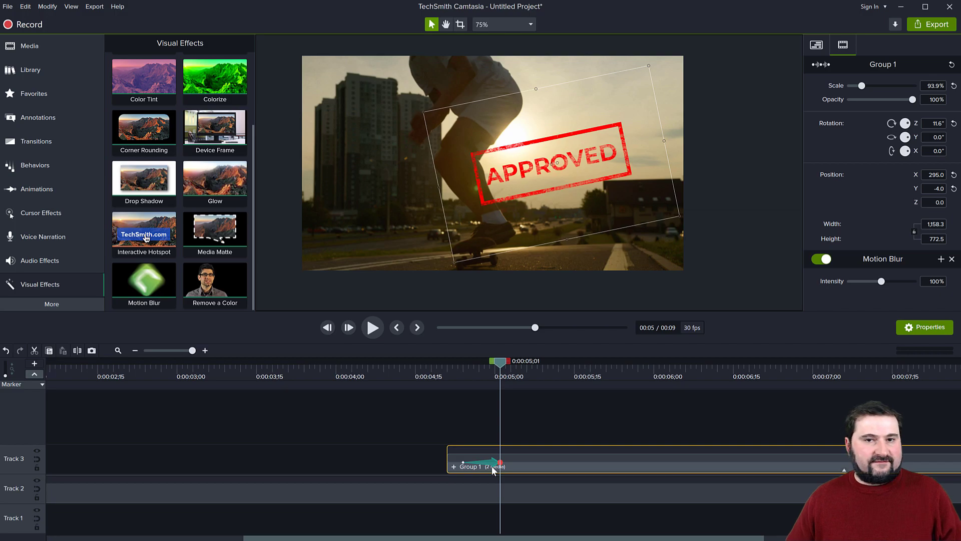
- Shorten the entrance animation to six frames on Group 1 and step through its first frames
click(472, 363)
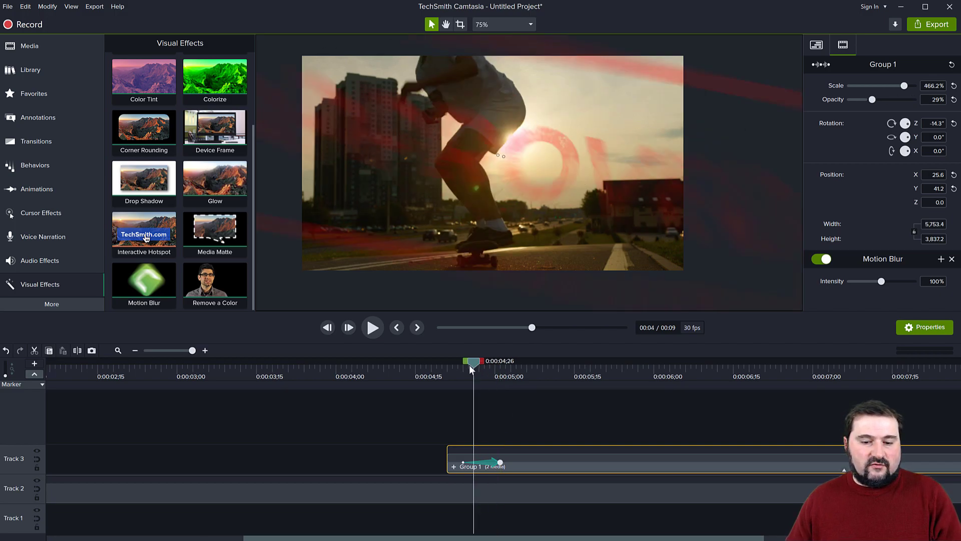
drag(500, 462, 478, 462)
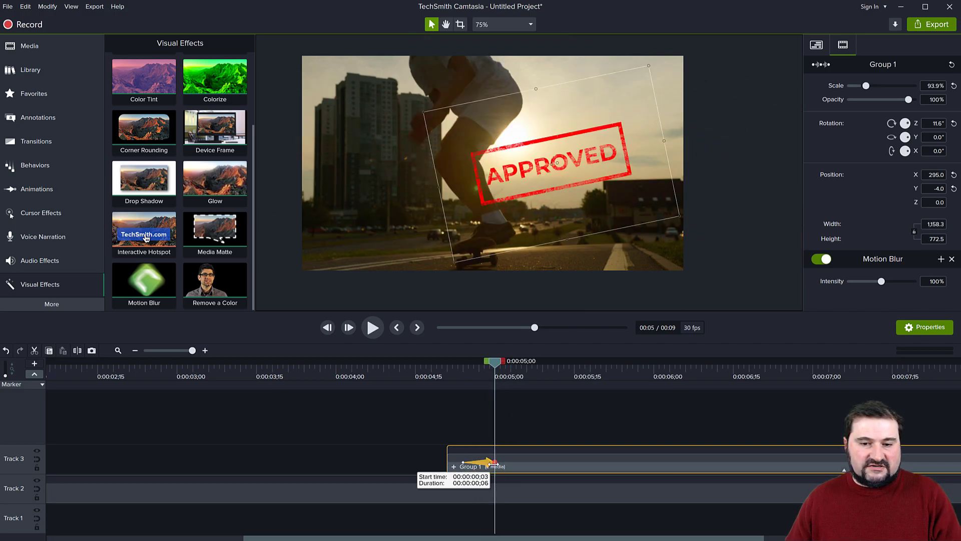
click(464, 368)
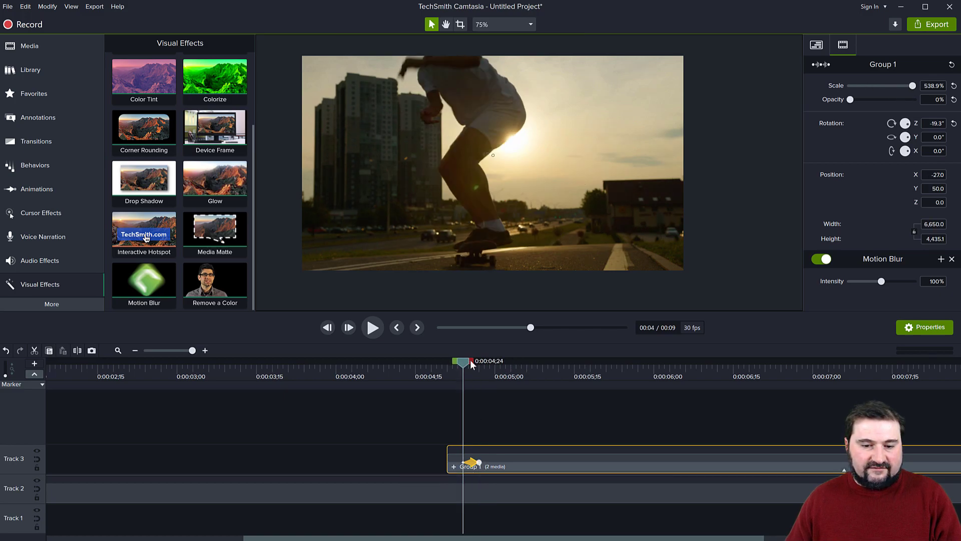
click(350, 327)
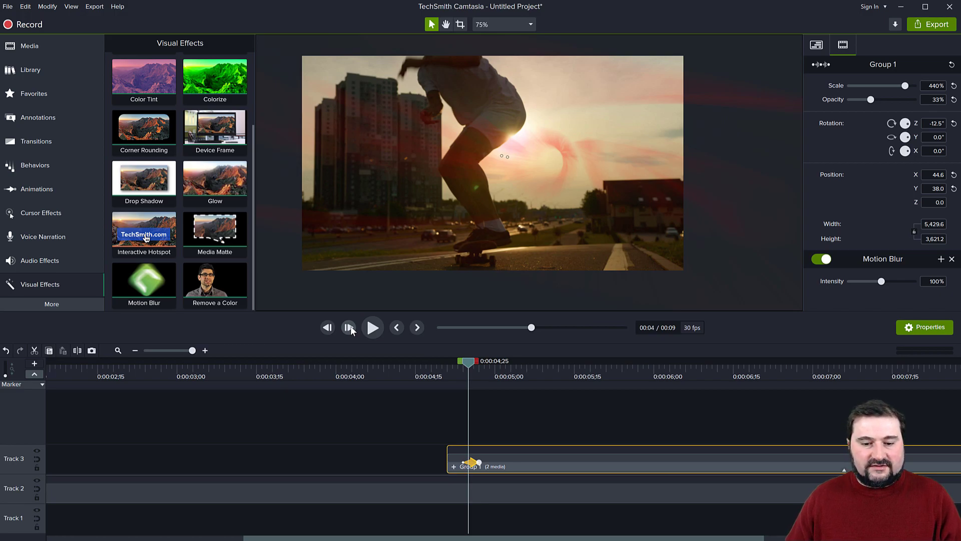
- Play the revised entrance from before the stamp appears until it lands
drag(471, 364, 459, 364)
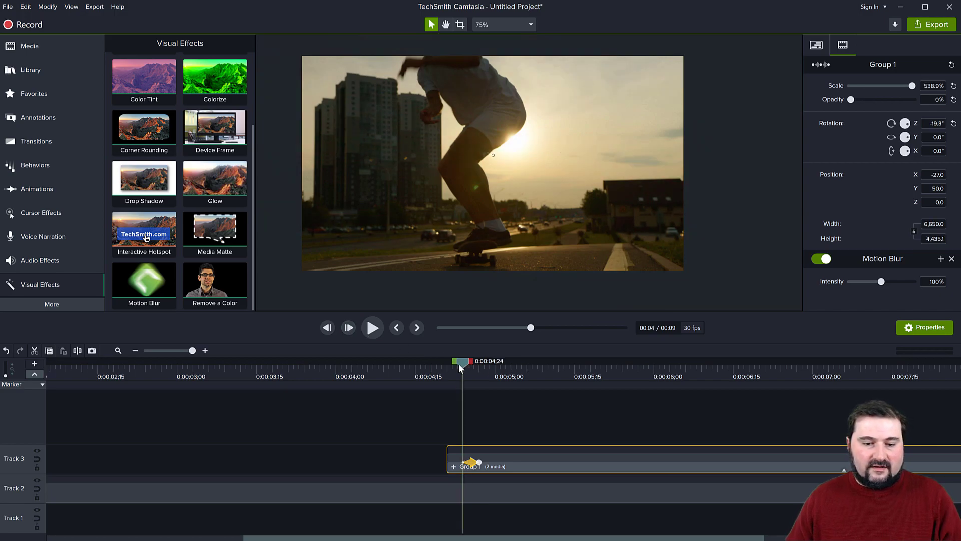
click(373, 328)
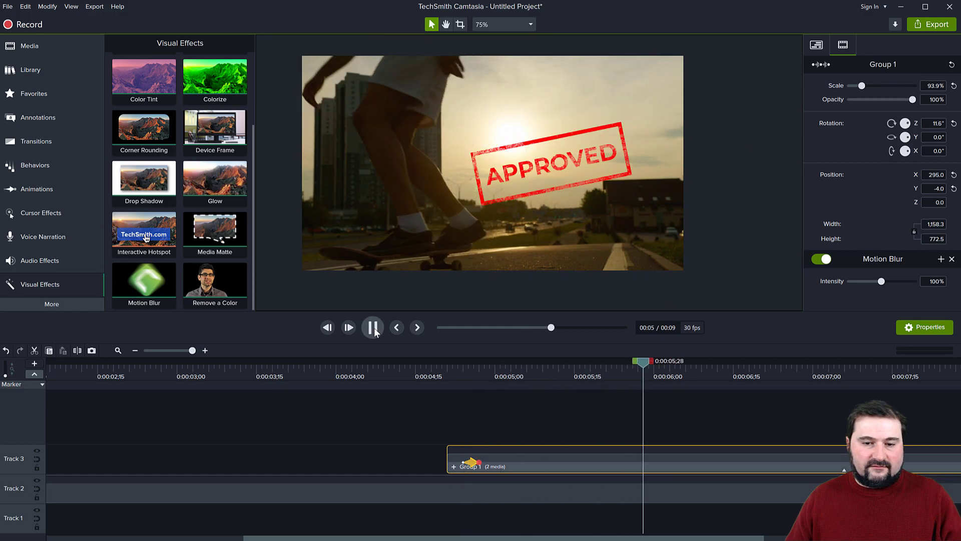
click(374, 328)
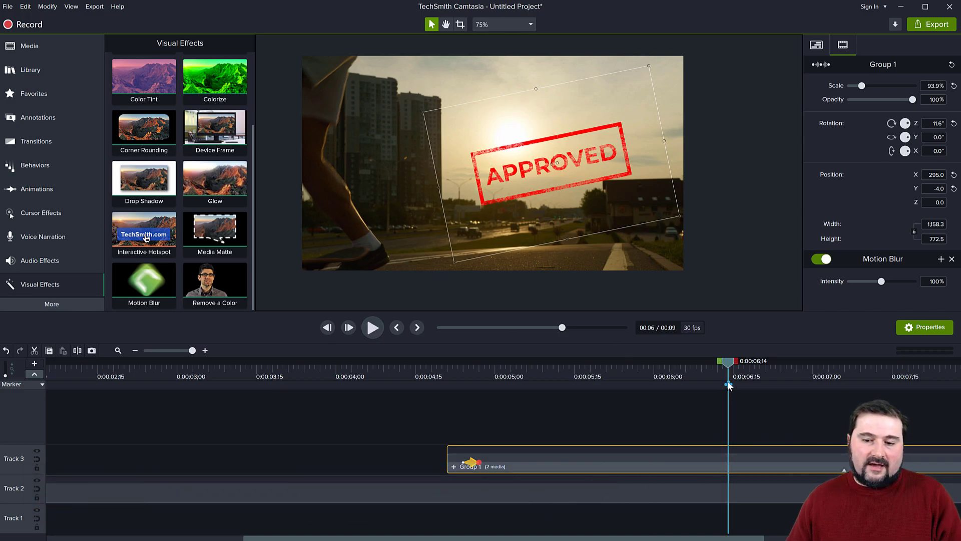
- Trim Group 1's right edge so the stamp clip ends just past 0:06;05
mouse_move(727, 362)
mouse_down()
mouse_move(521, 380)
mouse_move(625, 396)
mouse_up()
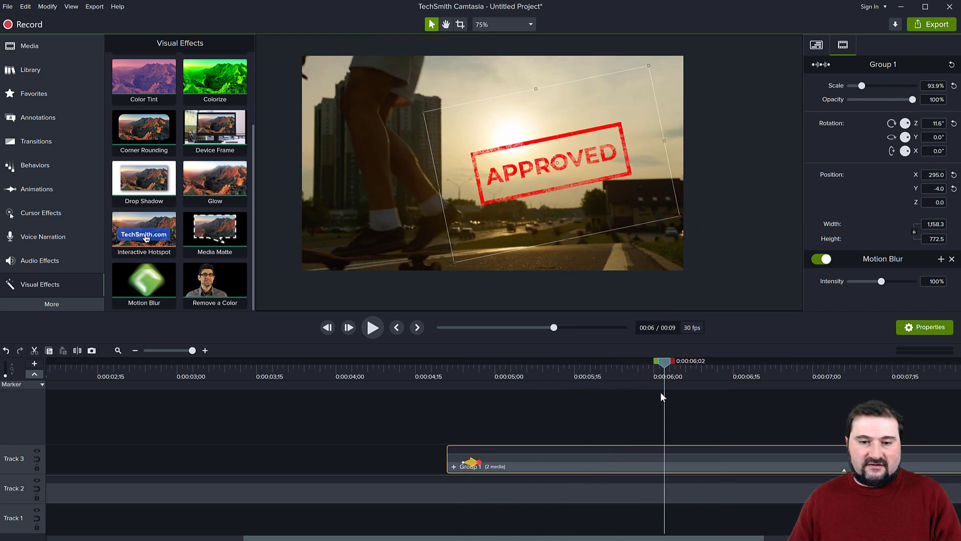
drag(626, 392, 676, 394)
scroll(693, 439, right, 3)
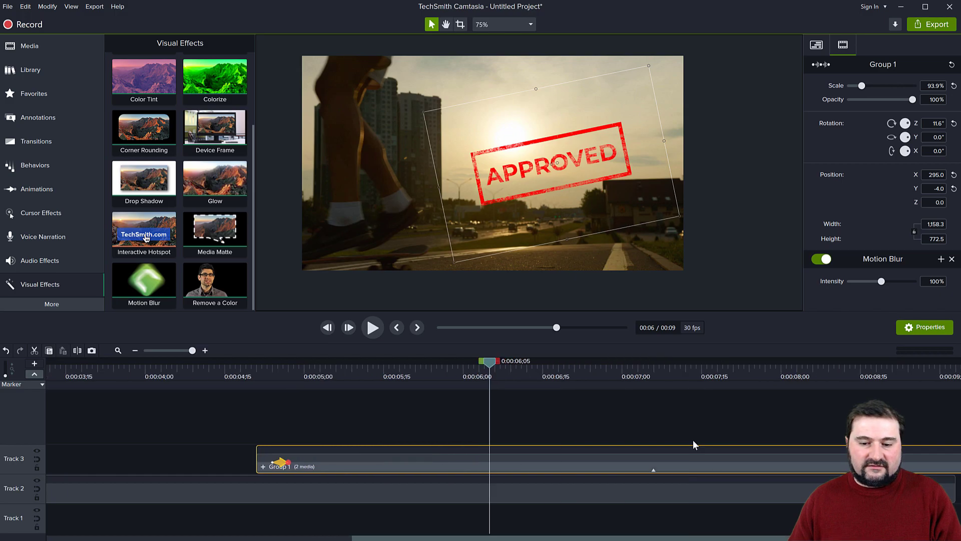
scroll(693, 439, right, 1)
scroll(747, 457, down, 2)
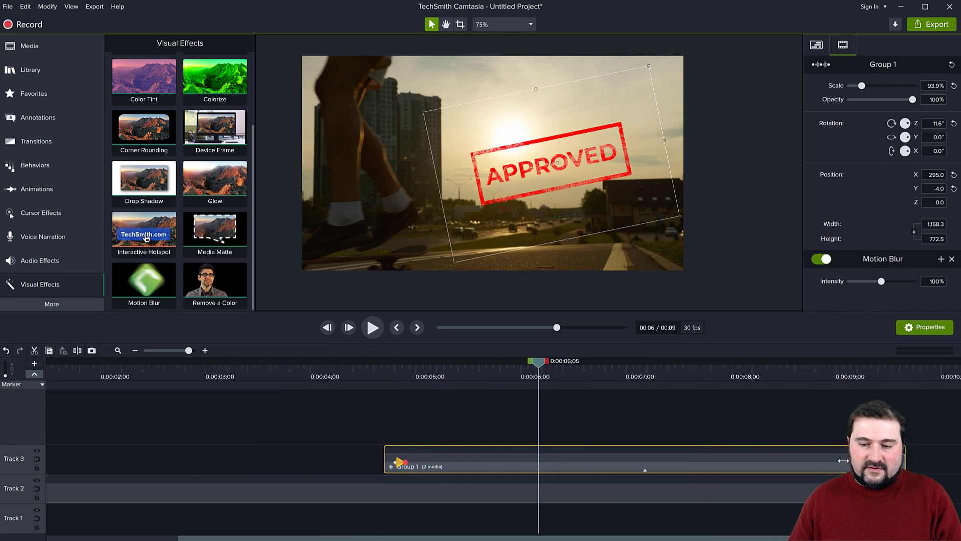
mouse_move(905, 465)
mouse_down()
mouse_move(540, 466)
mouse_move(561, 465)
mouse_up()
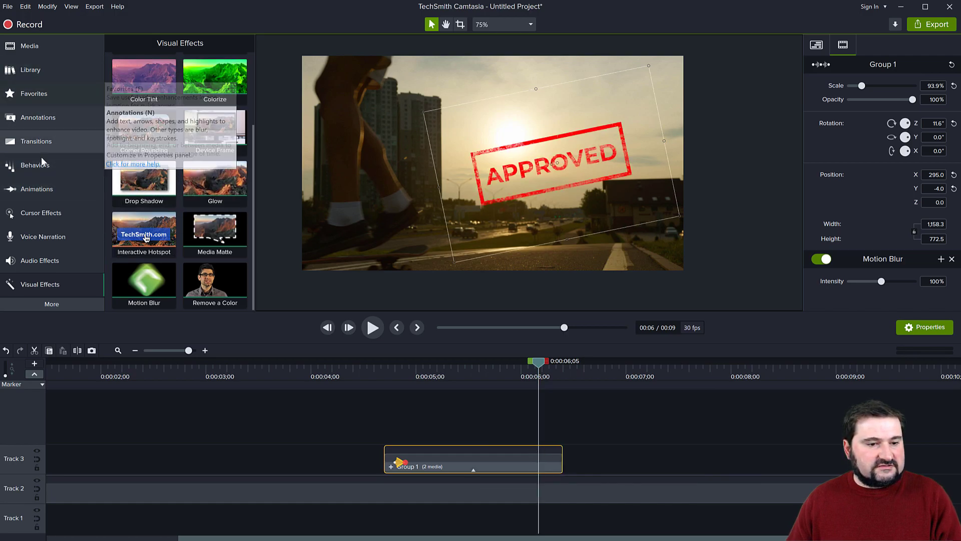
- Add a Fade transition to Group 1's end, shorten it so the stamp stays visible longer, and select the group
click(35, 143)
drag(143, 148, 548, 458)
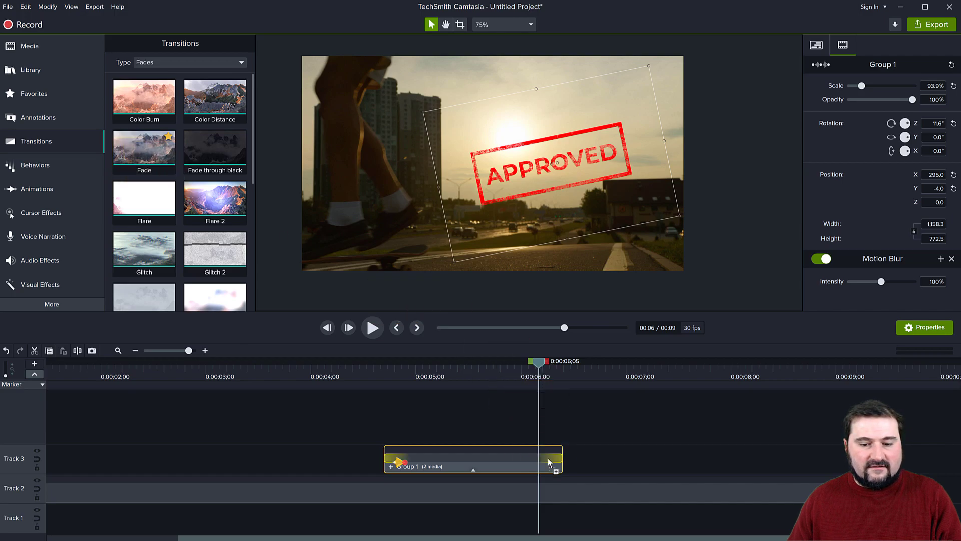
drag(312, 460, 546, 464)
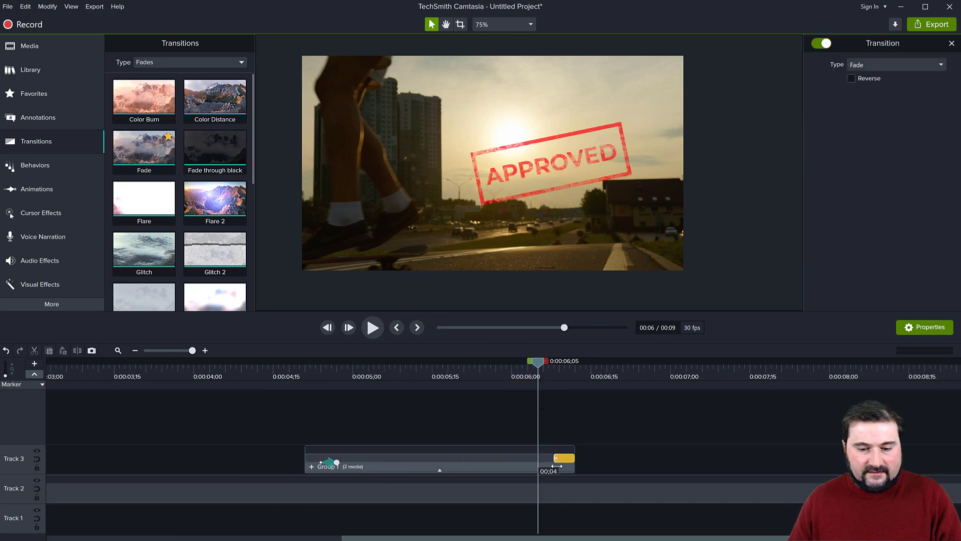
key(space)
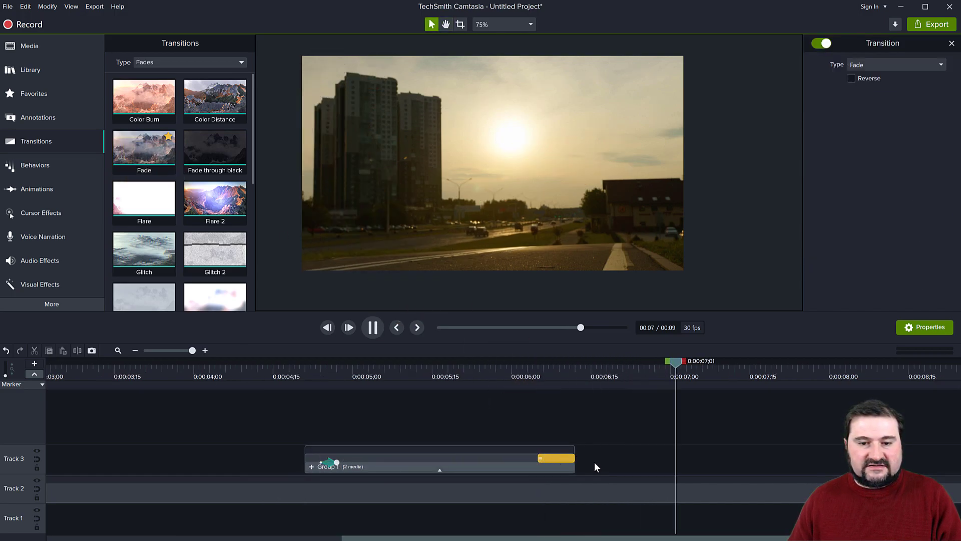
key(space)
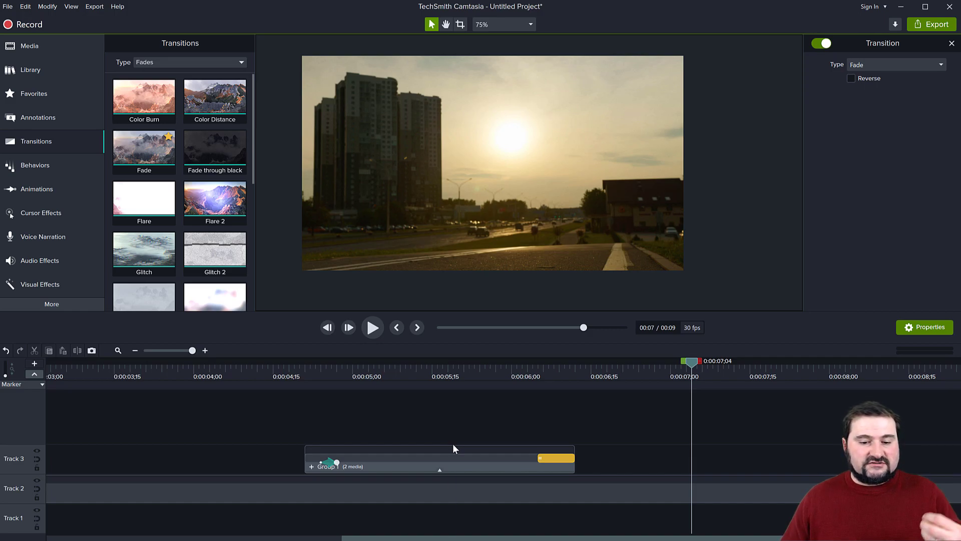
click(461, 460)
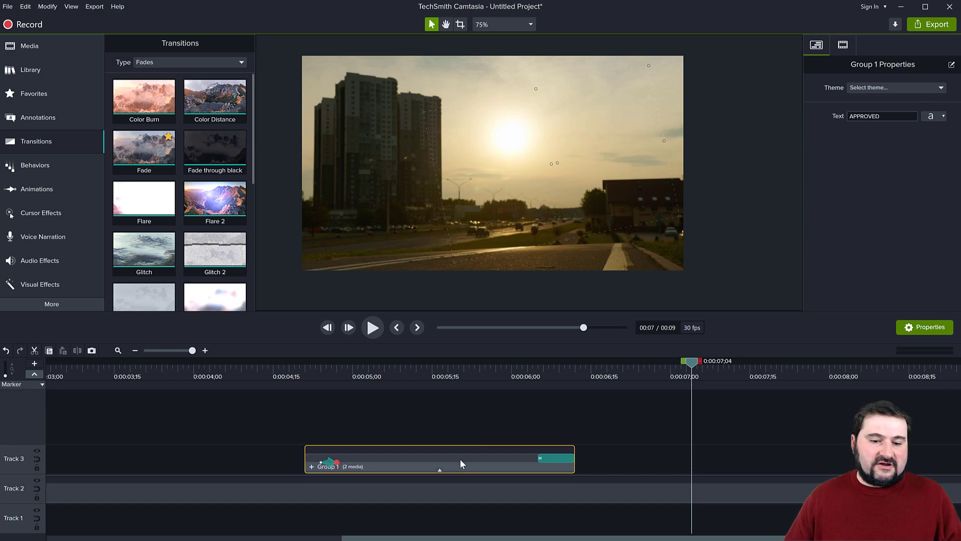
- Replace the stamp's Text quick property APPROVED with REJECTED and expand its font options
drag(352, 367, 363, 364)
click(386, 365)
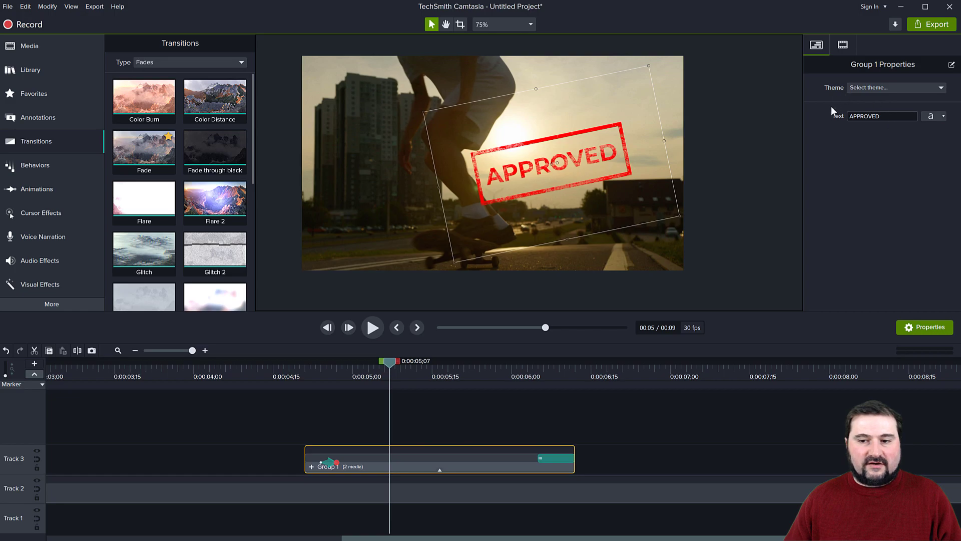
click(860, 116)
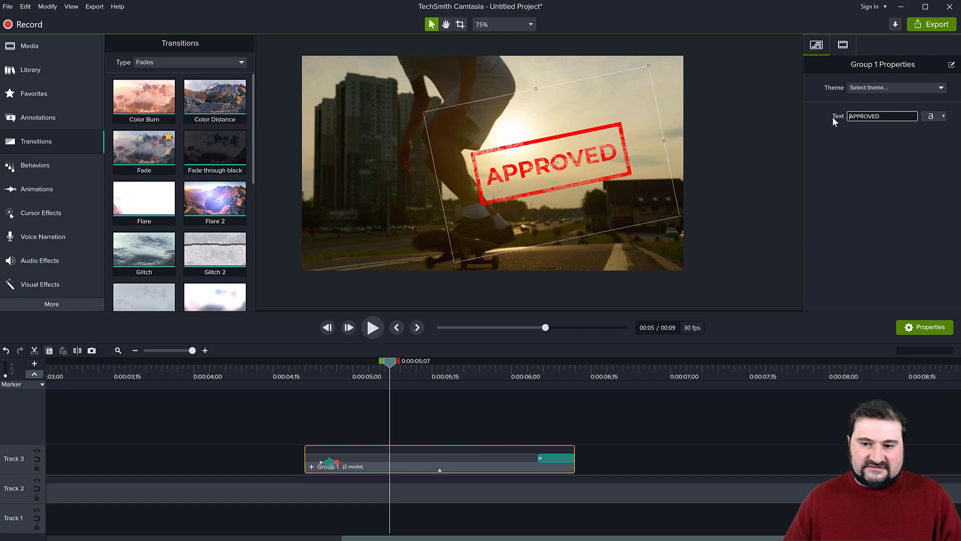
key(ctrl+a)
text(REJ)
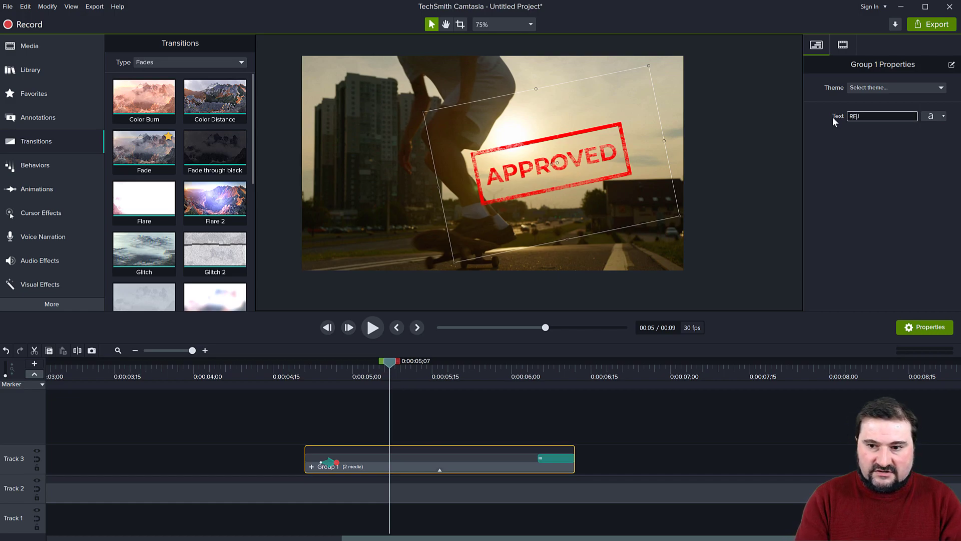
text(ECTED)
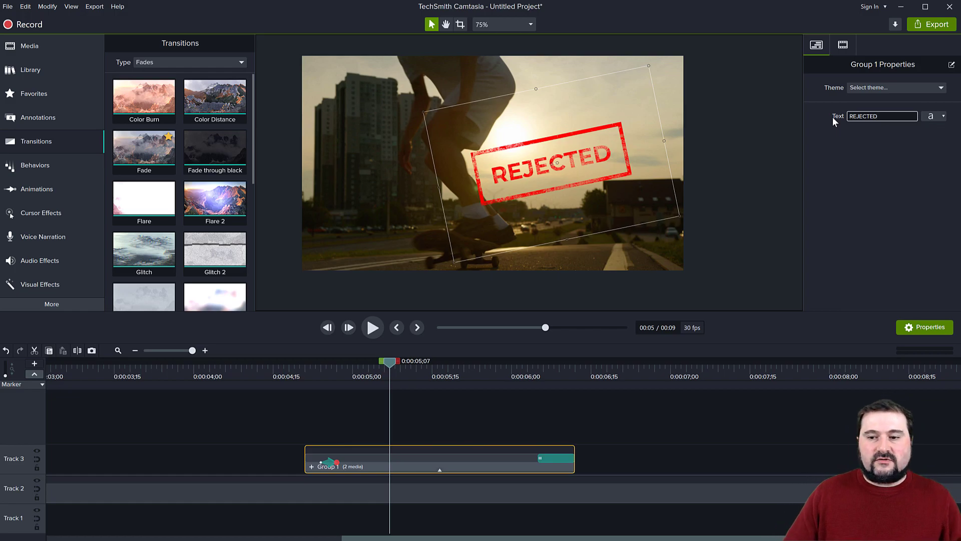
click(935, 116)
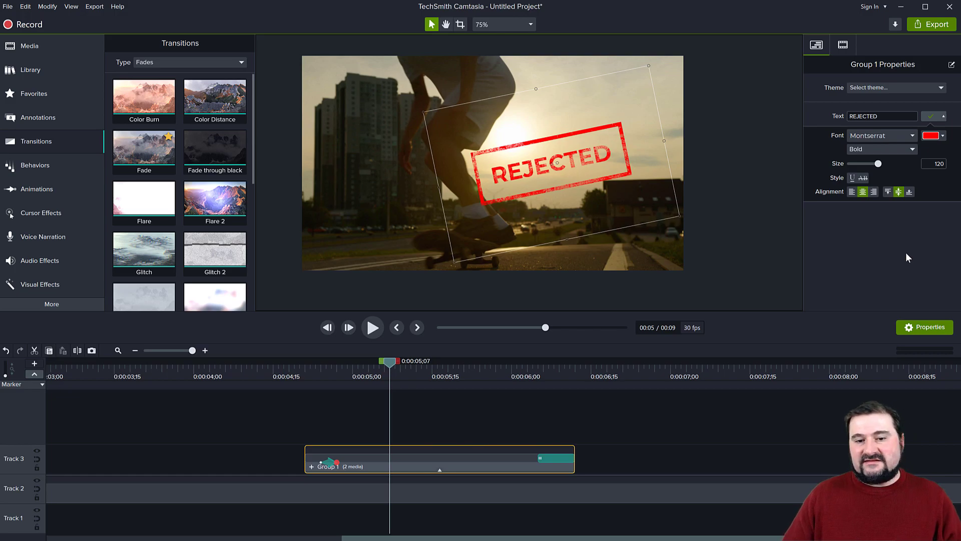
- Save Group 1 to the Graphicious library as an asset named Stamp via Add to Library
right_click(424, 456)
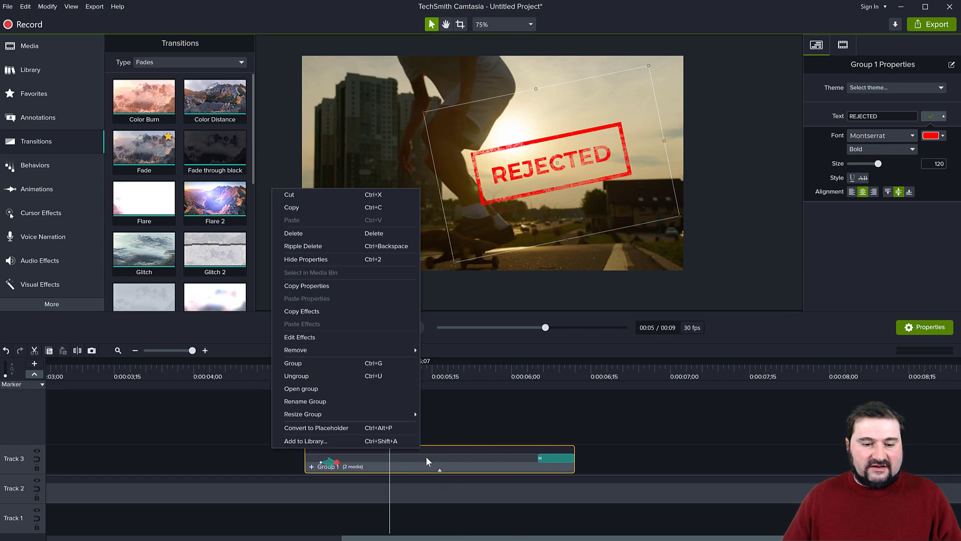
click(352, 441)
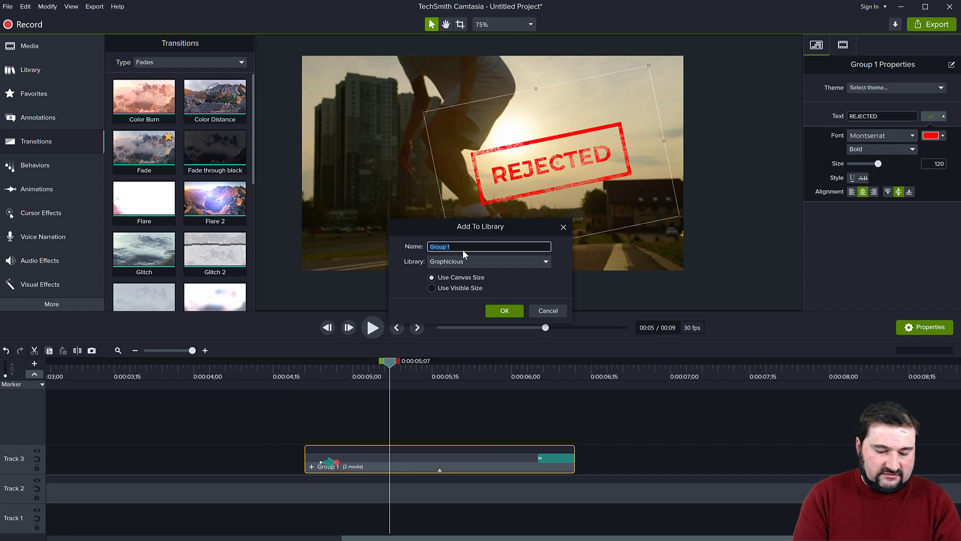
text(Stamp)
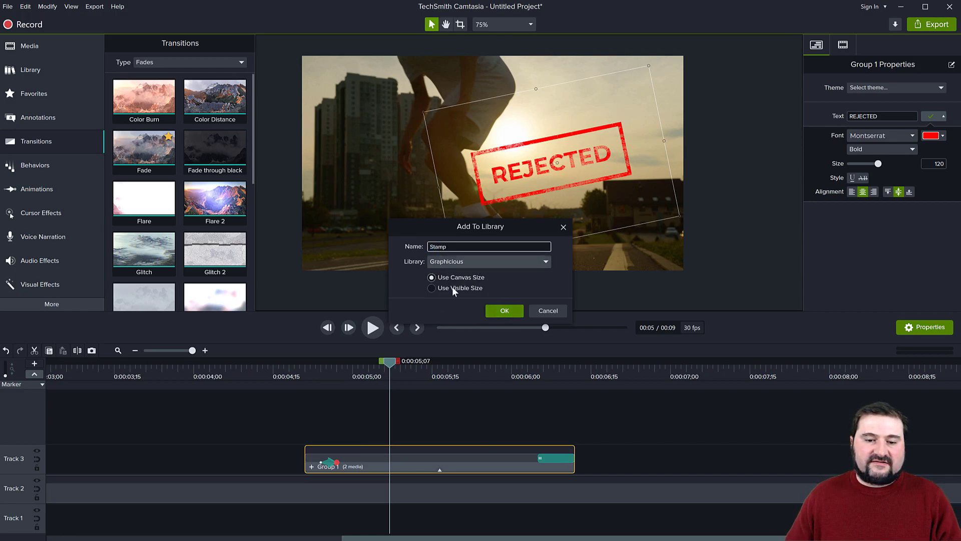
click(503, 312)
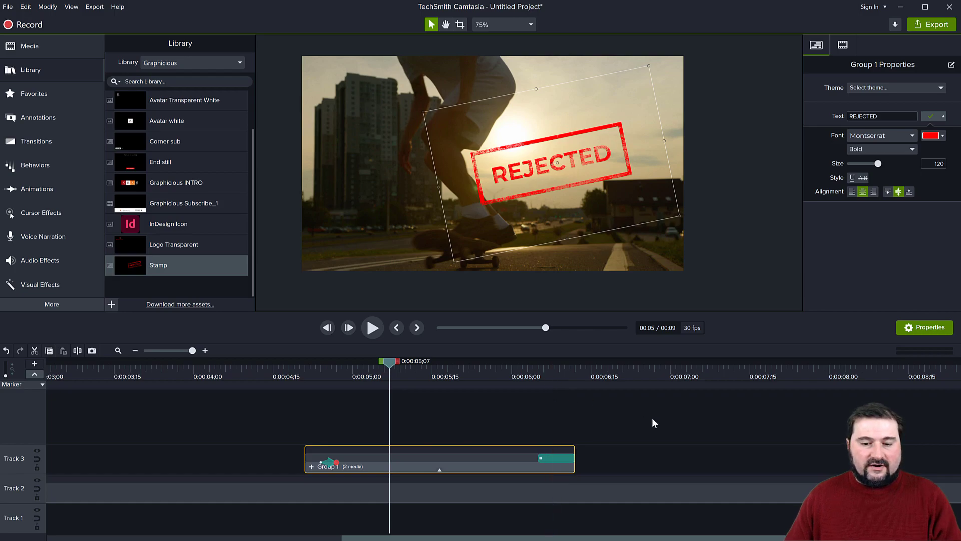
scroll(652, 420, down, 2)
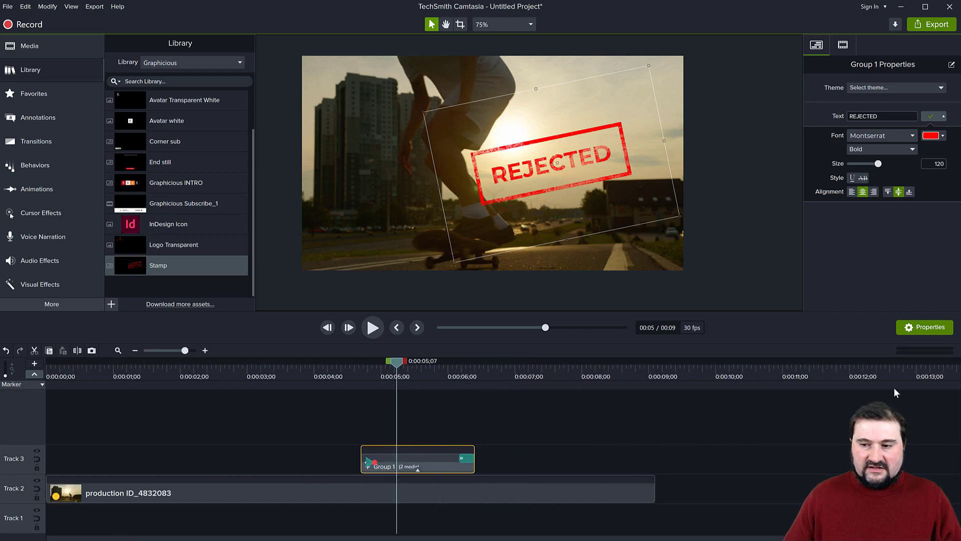
- Place Driving-reformatted on Track 3 after the skater clip and play the driving footage
mouse_move(711, 419)
mouse_down()
mouse_move(664, 461)
mouse_move(682, 467)
mouse_up()
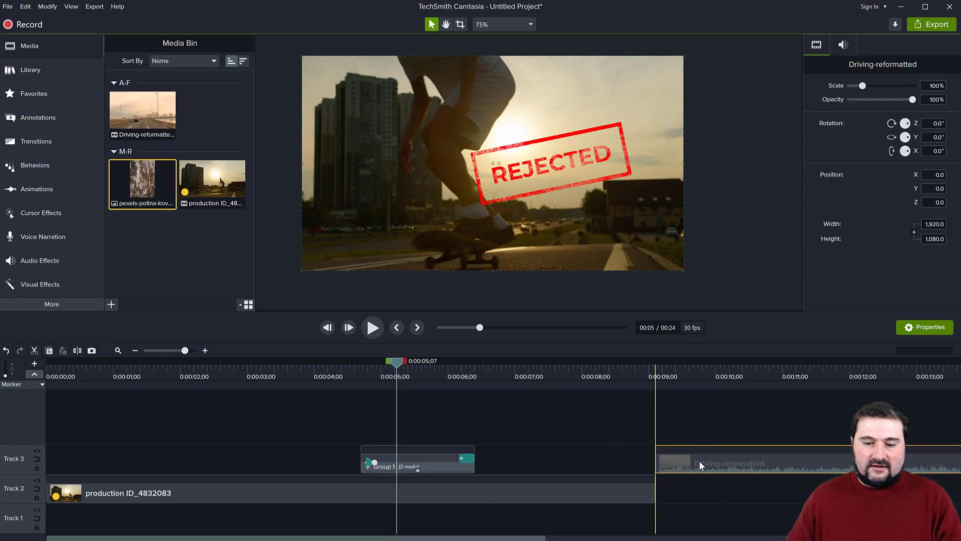
right_click(748, 457)
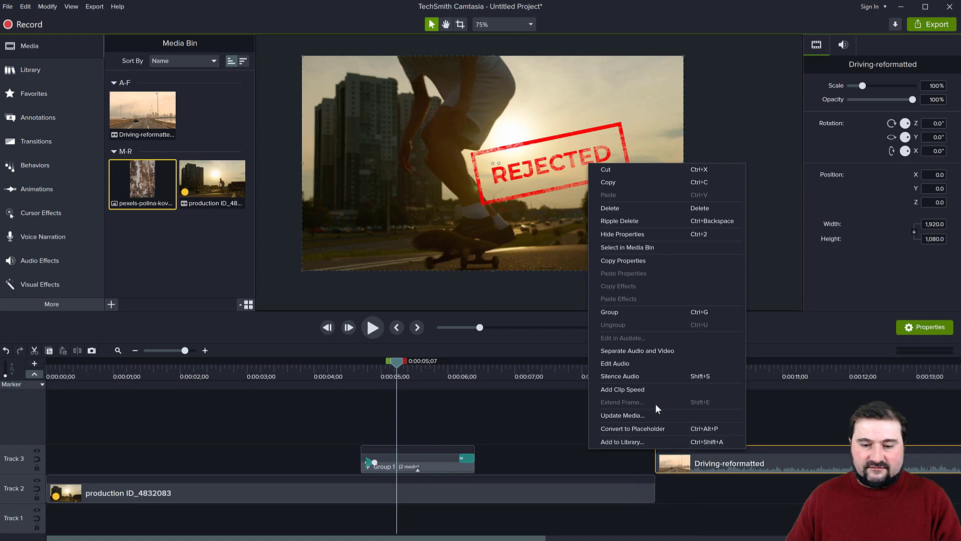
key(Escape)
click(650, 368)
key(space)
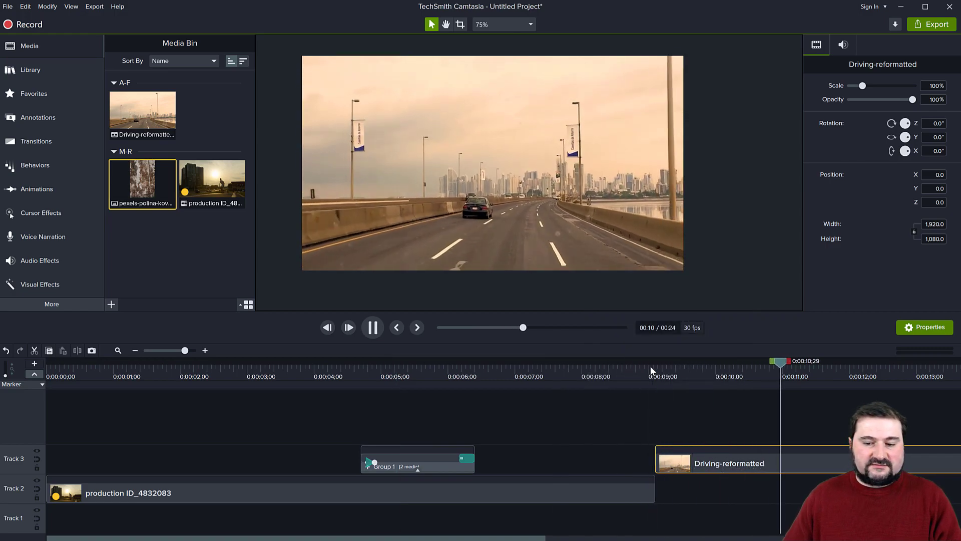
key(space)
- Drop the library Stamp asset on a new track over the driving video and preview it
click(38, 72)
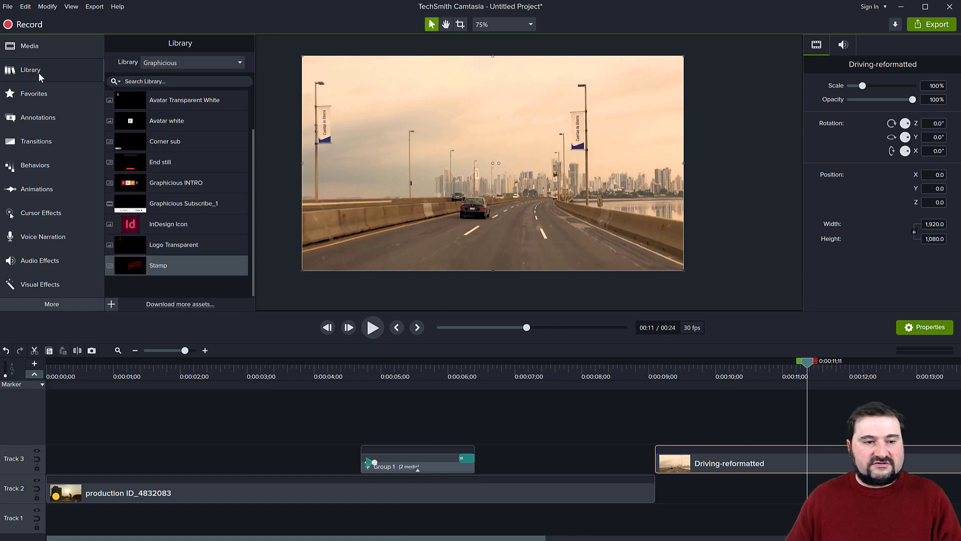
mouse_move(134, 263)
mouse_down()
mouse_move(770, 419)
mouse_move(773, 438)
mouse_up()
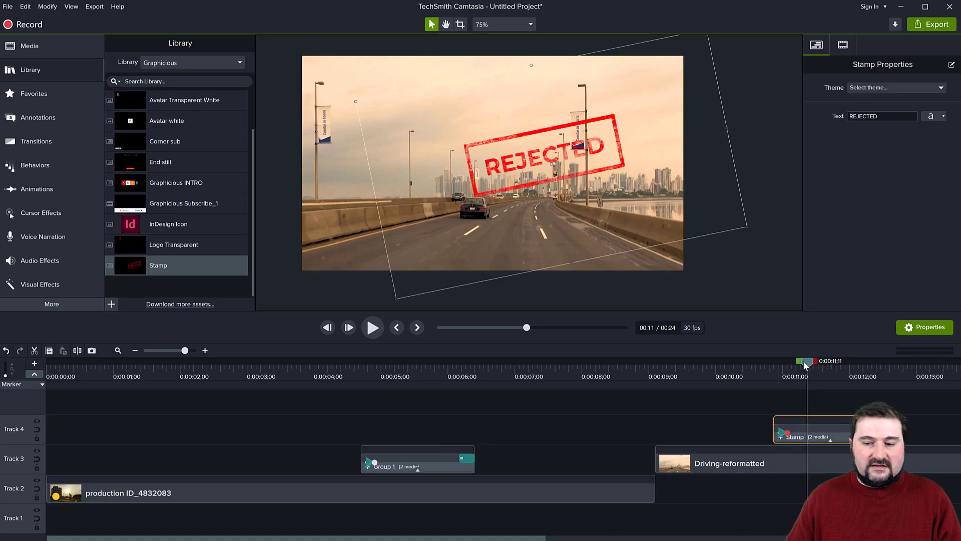
mouse_move(804, 361)
mouse_down()
mouse_move(763, 365)
mouse_move(772, 365)
mouse_up()
key(space)
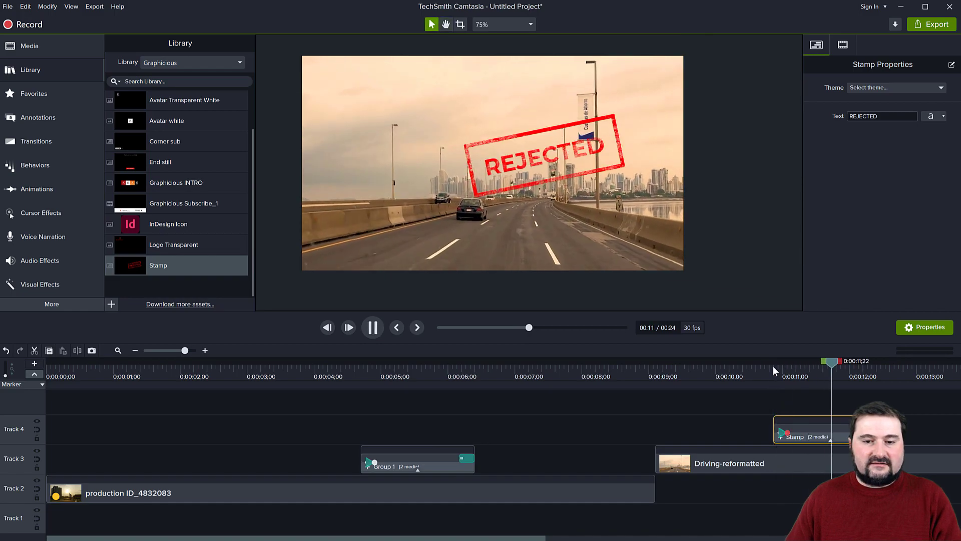
drag(889, 361, 823, 394)
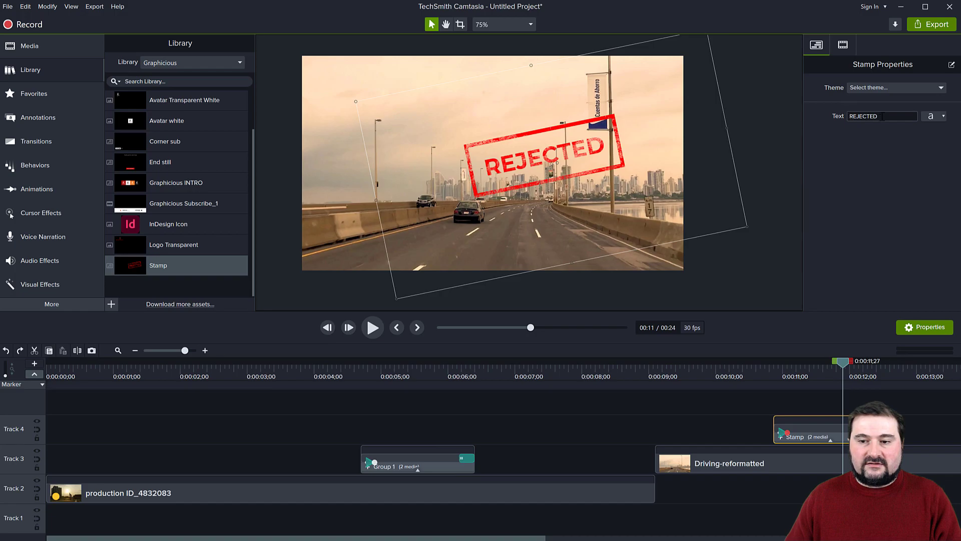
- Change the reused Stamp's Text property from REJECTED to TRAVEL!
click(832, 116)
key(ctrl+a)
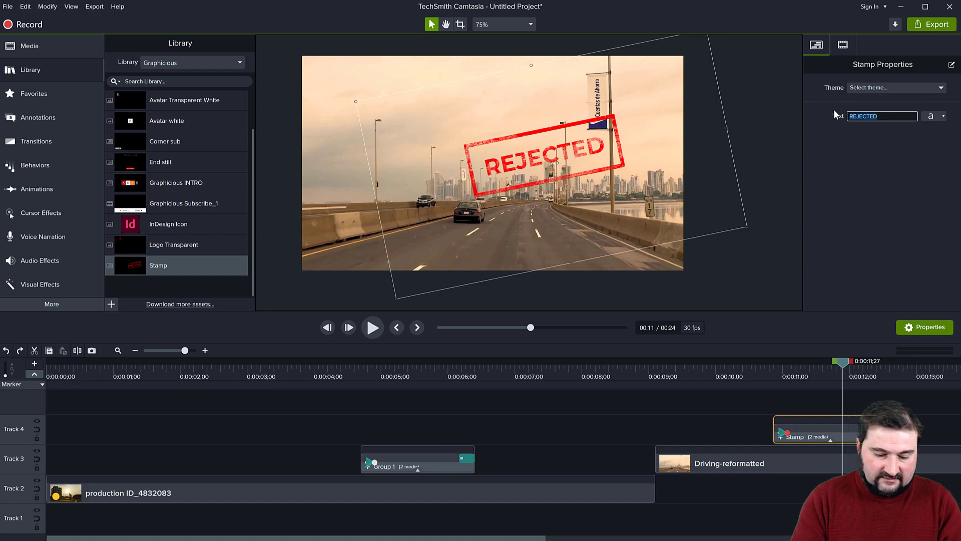
text(TRAVEL!)
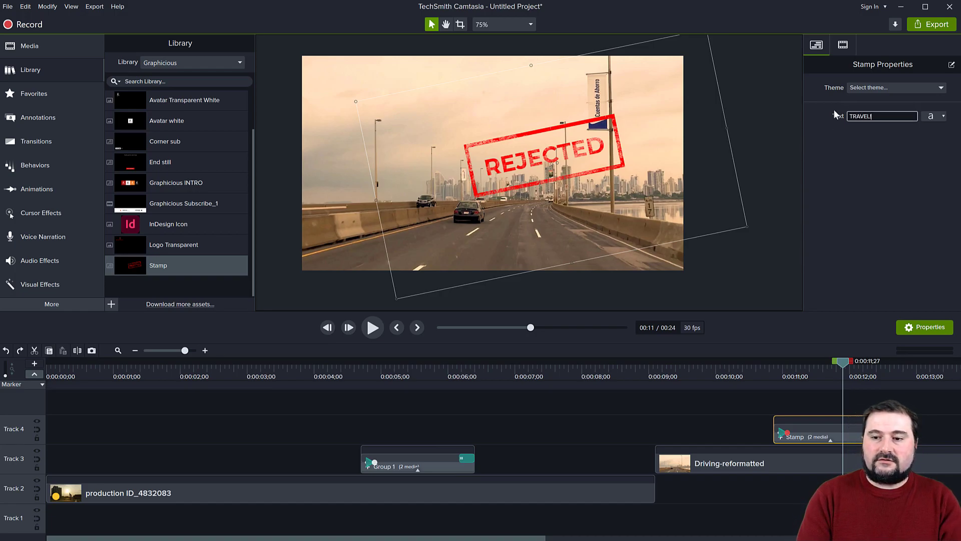
key(Return)
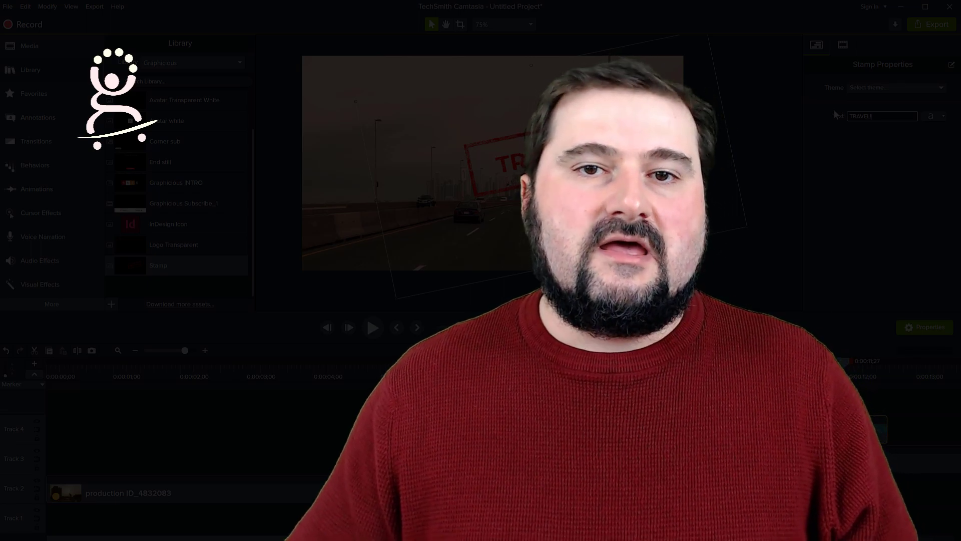
text(!)
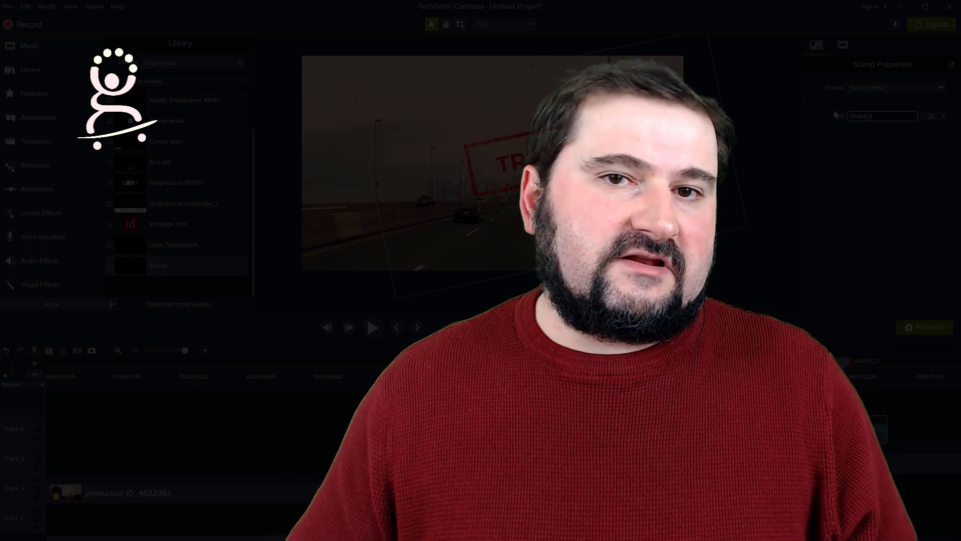